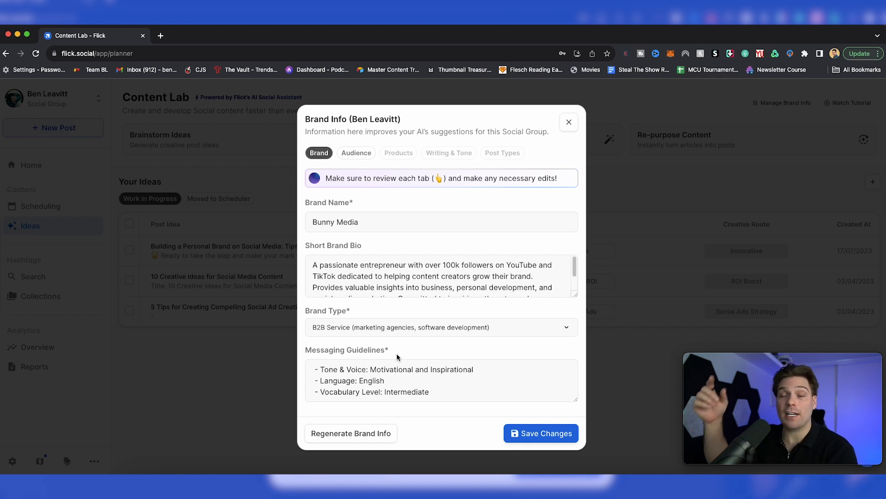
Step: Review the short brand bio and the audience segments in the brand info, and close it
left_click(361, 436)
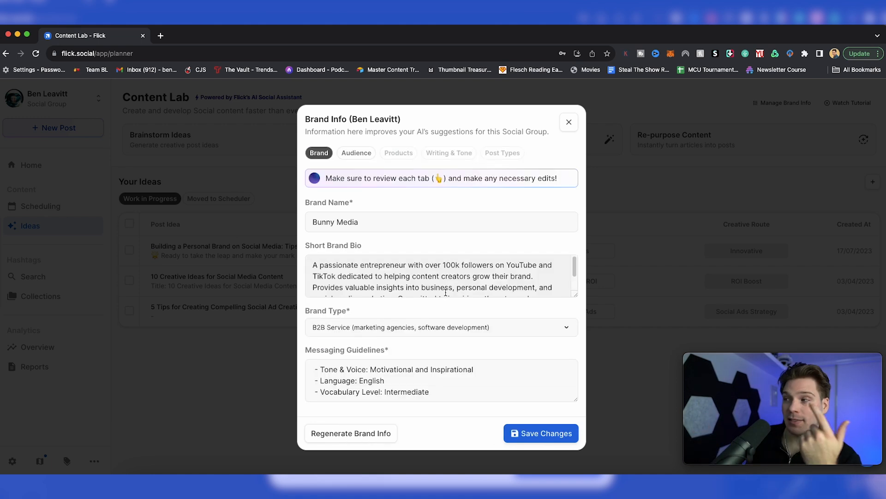
scroll(444, 291, "down", 2)
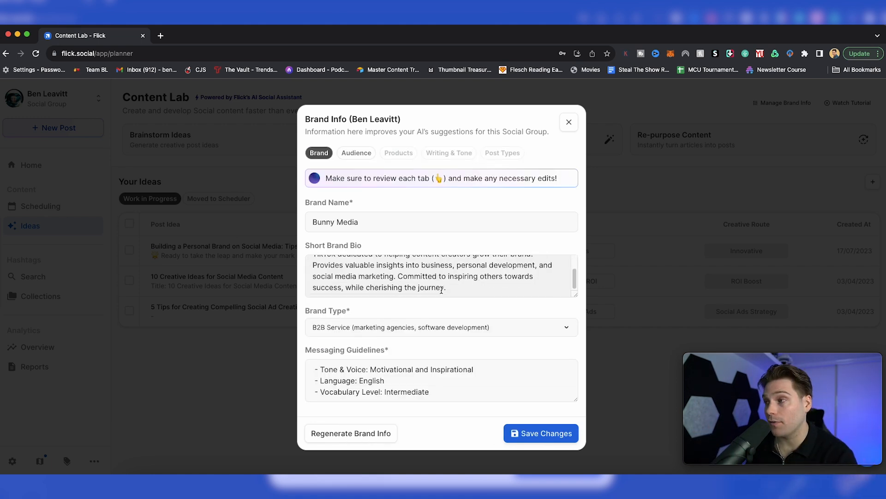
scroll(415, 287, "up", 2)
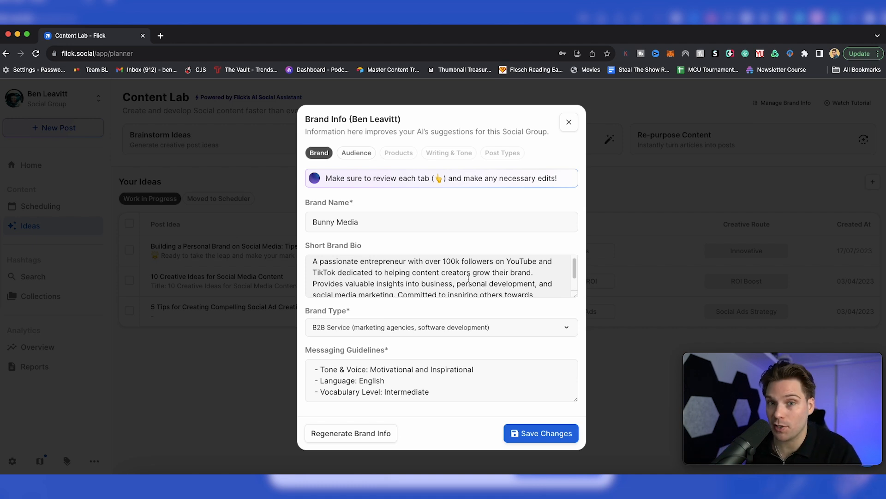
left_click(359, 157)
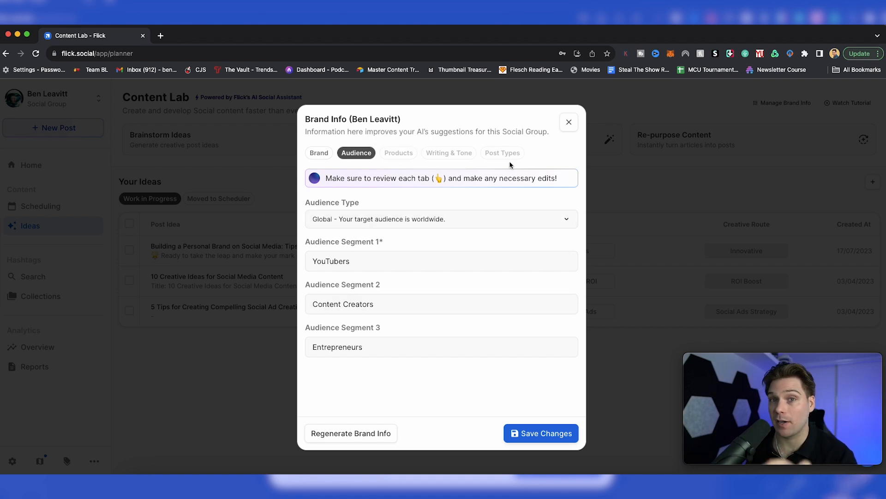
left_click(569, 124)
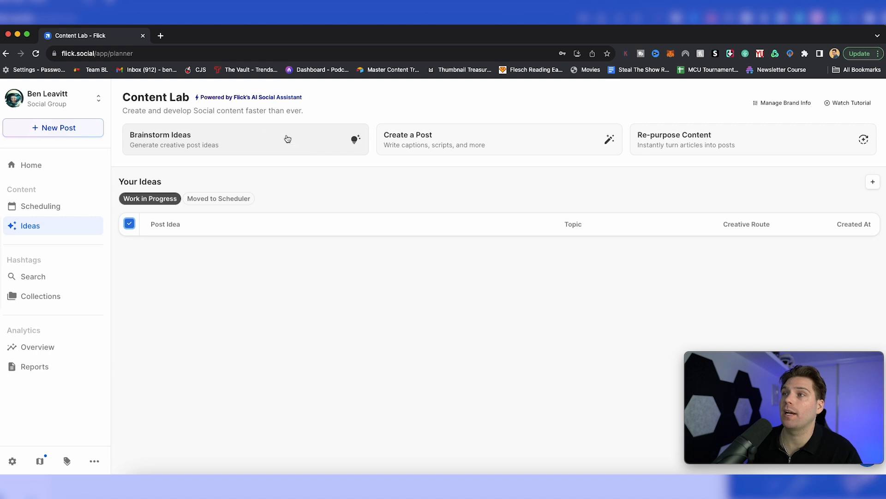
Step: Brainstorm content ideas for the topic "Social media growth"
left_click(233, 145)
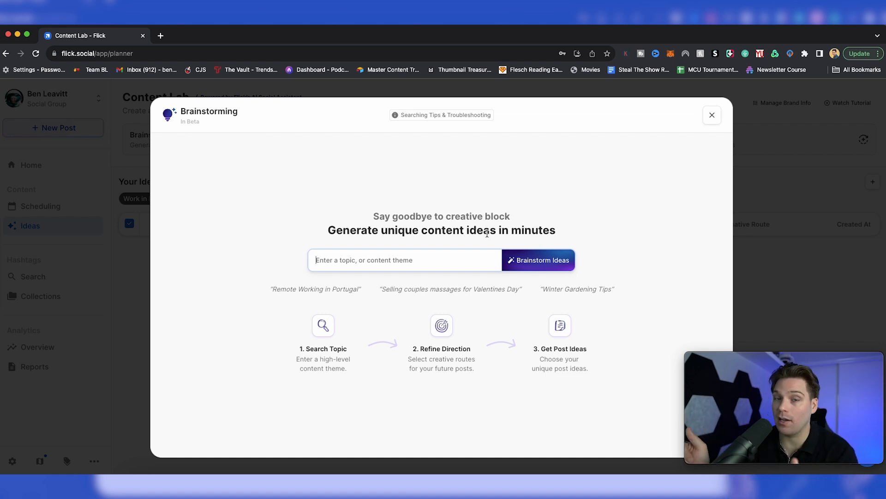
type("Social media growth")
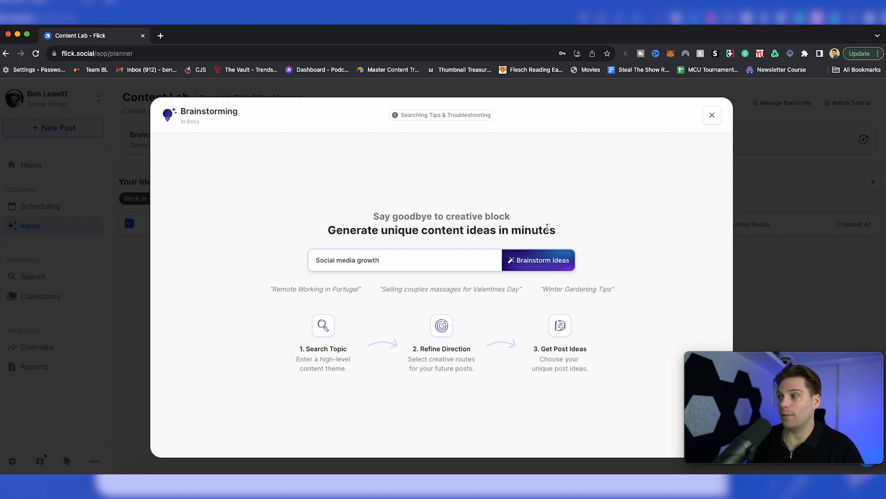
left_click(540, 261)
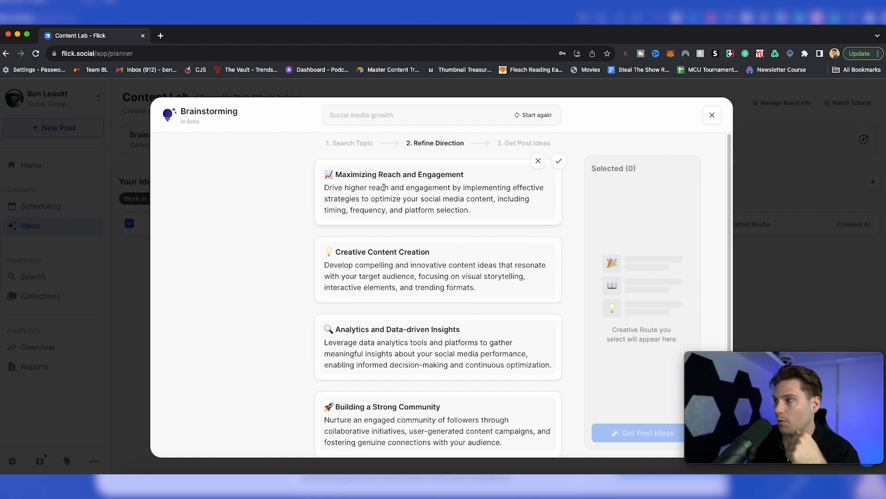
Step: Keep only the Maximizing Reach and Engagement creative route, reject the other three, and get post ideas for it
left_click(559, 161)
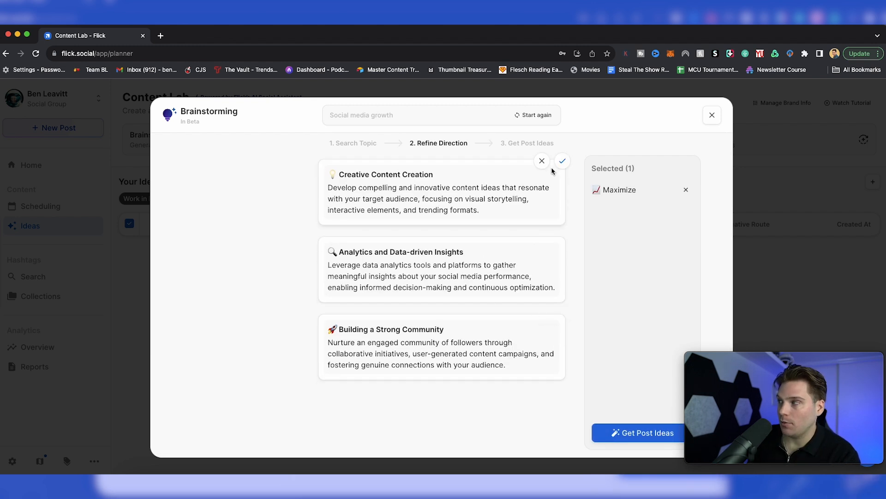
left_click(538, 164)
left_click(538, 164)
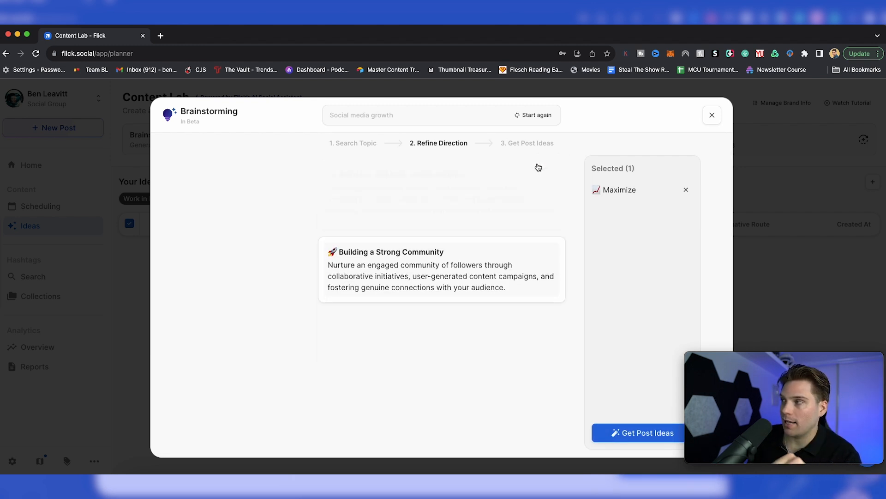
left_click(539, 164)
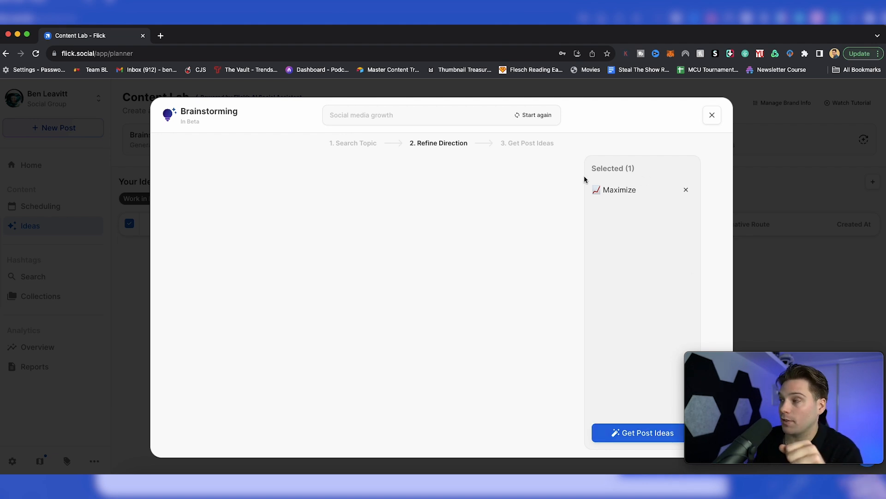
left_click(645, 433)
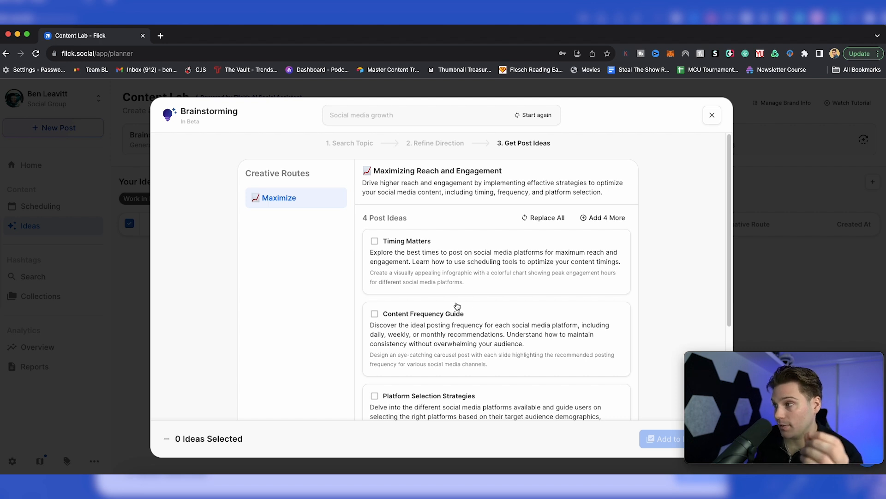
Step: Review the generated post ideas and add "Timing Matters" to the saved ideas
scroll(475, 309, "down", 3)
scroll(461, 296, "up", 3)
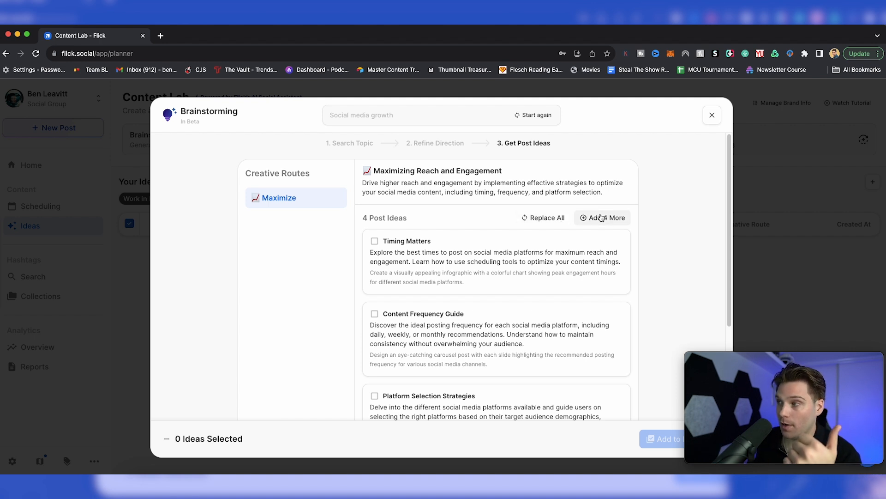
scroll(431, 291, "down", 3)
scroll(433, 290, "up", 3)
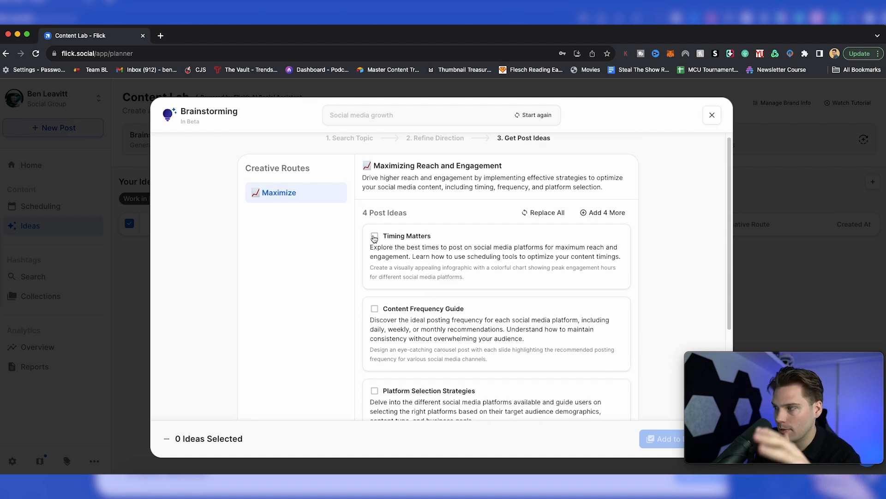
left_click(373, 236)
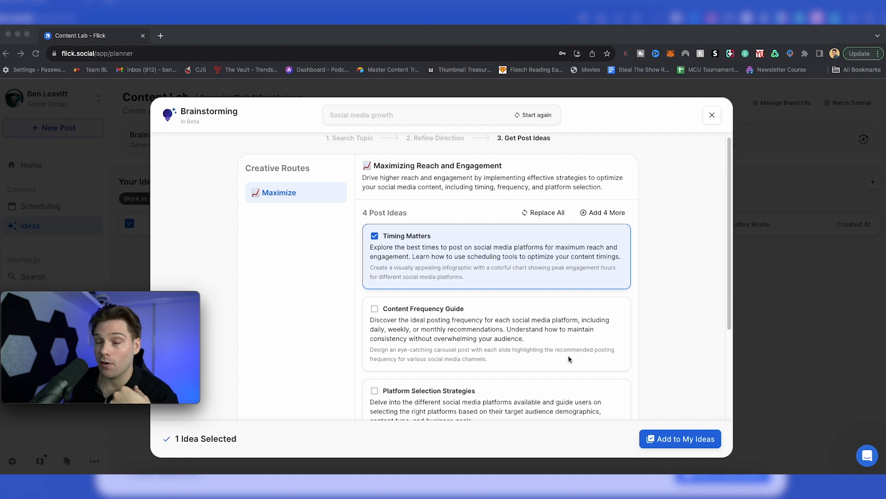
left_click(697, 340)
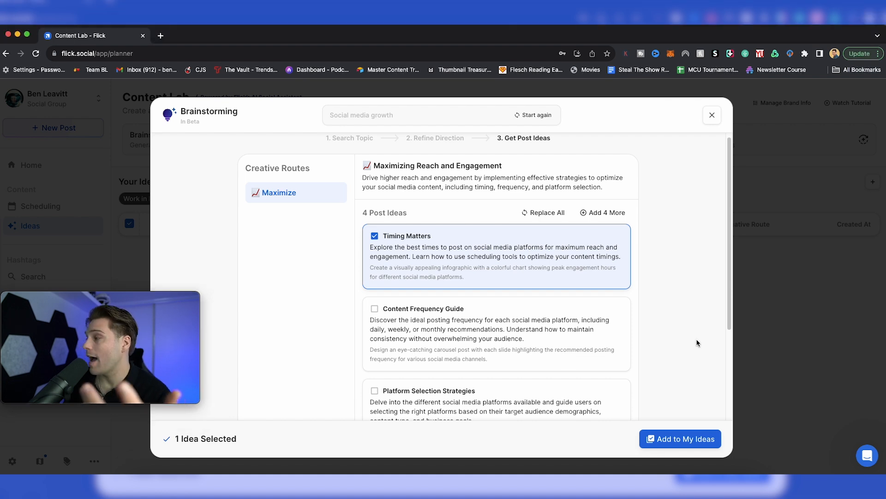
left_click(693, 444)
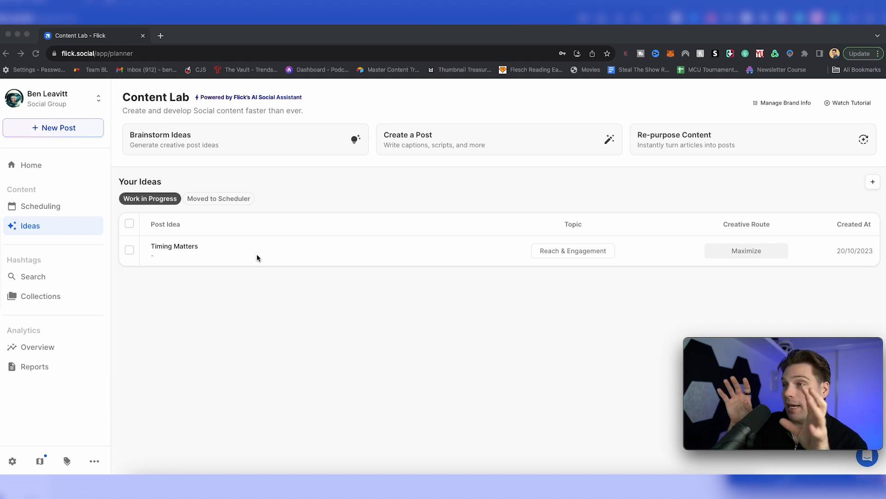
Step: Open the "Timing Matters" idea and set its post template to Educational
left_click(293, 307)
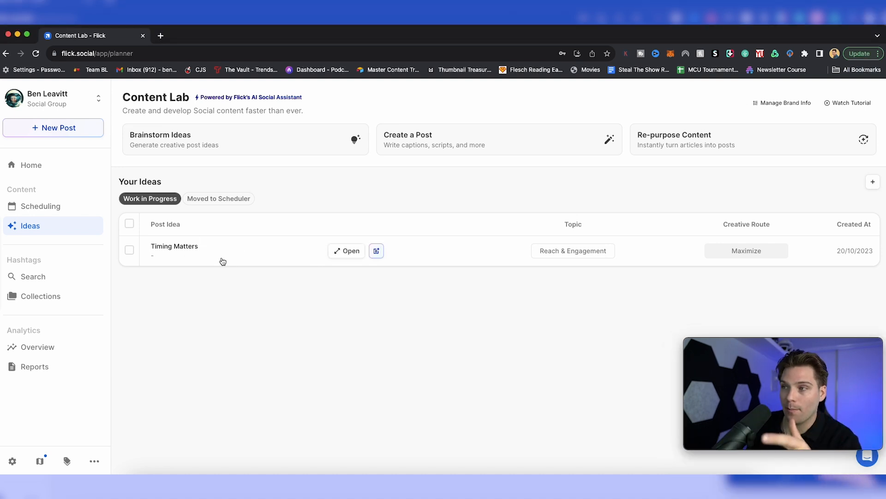
left_click(355, 251)
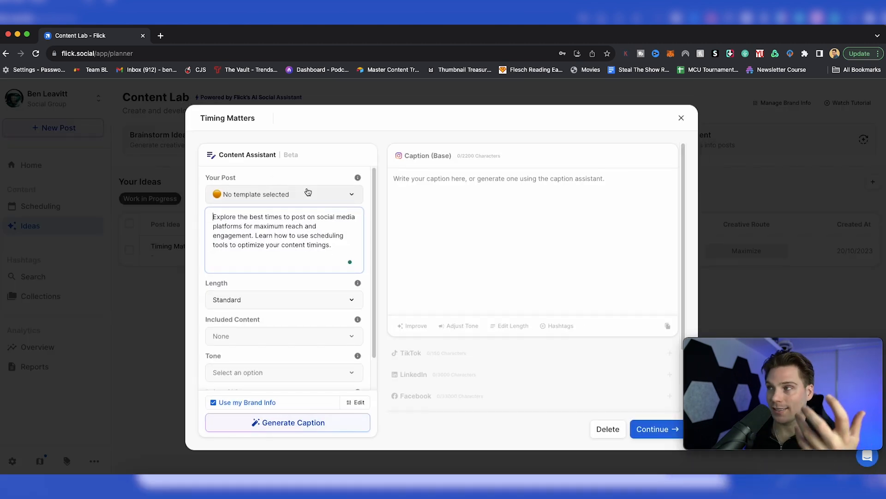
left_click(348, 193)
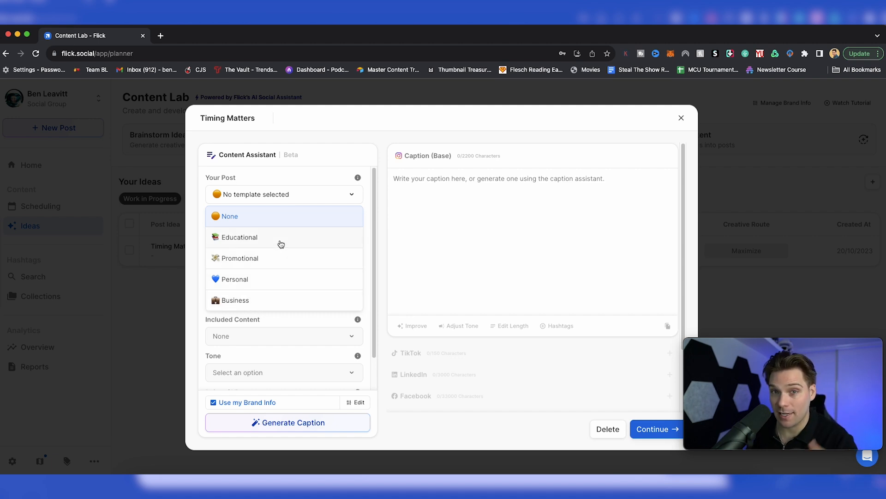
left_click(251, 237)
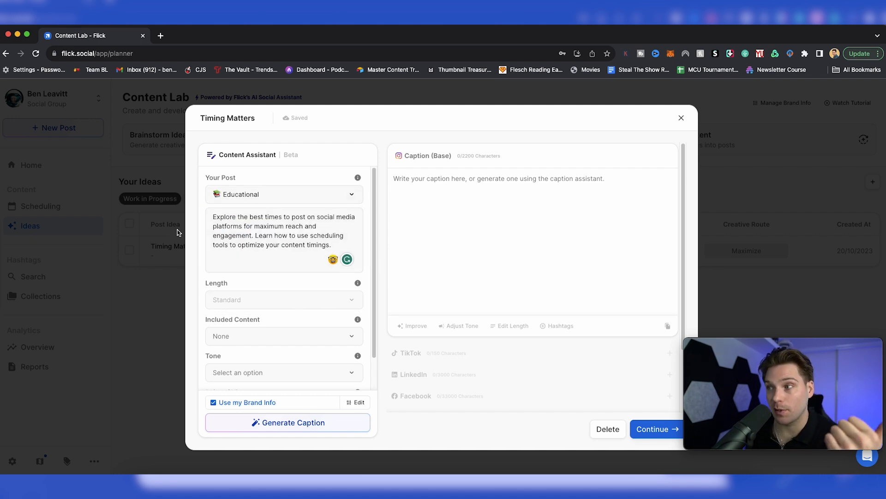
Step: Set the caption's tone to Conversational and its point of view to 1st Person, leaving the included content at None
scroll(268, 164, "down", 1)
scroll(370, 297, "down", 3)
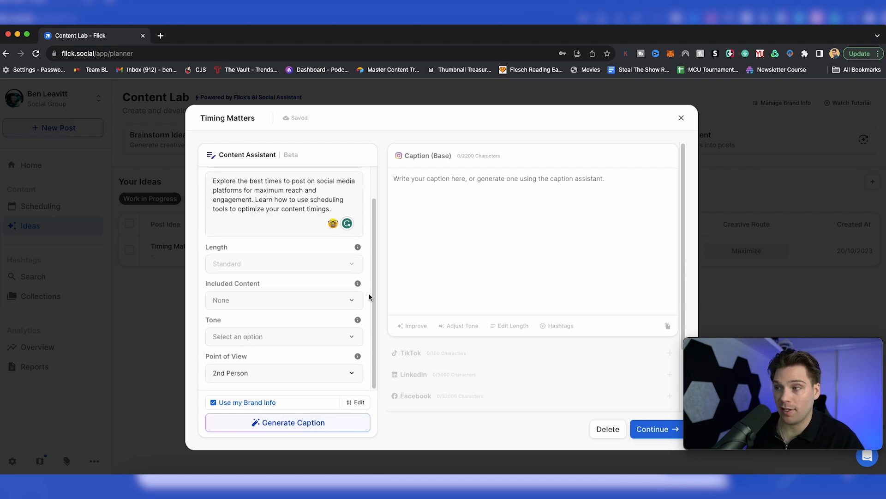
left_click(312, 308)
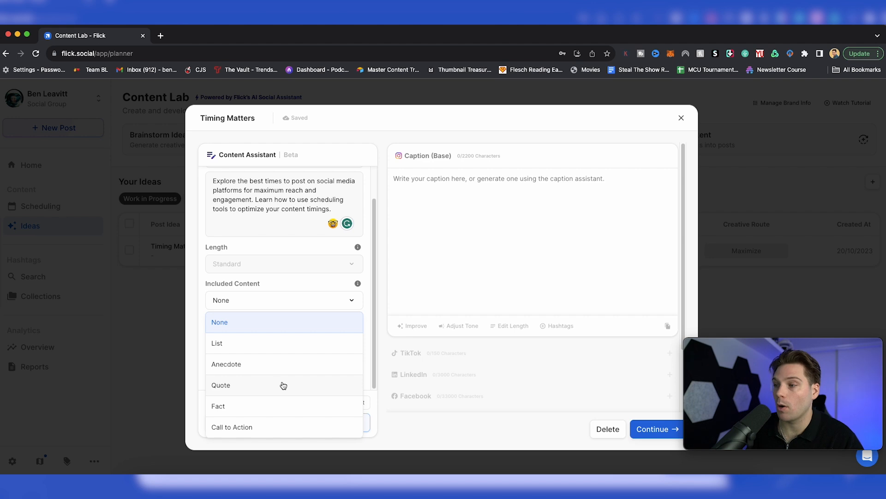
left_click(350, 314)
left_click(342, 337)
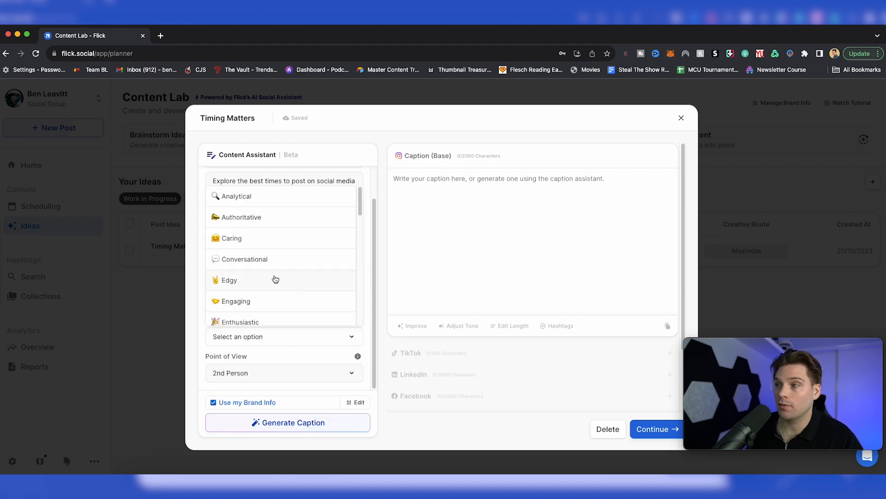
left_click(270, 260)
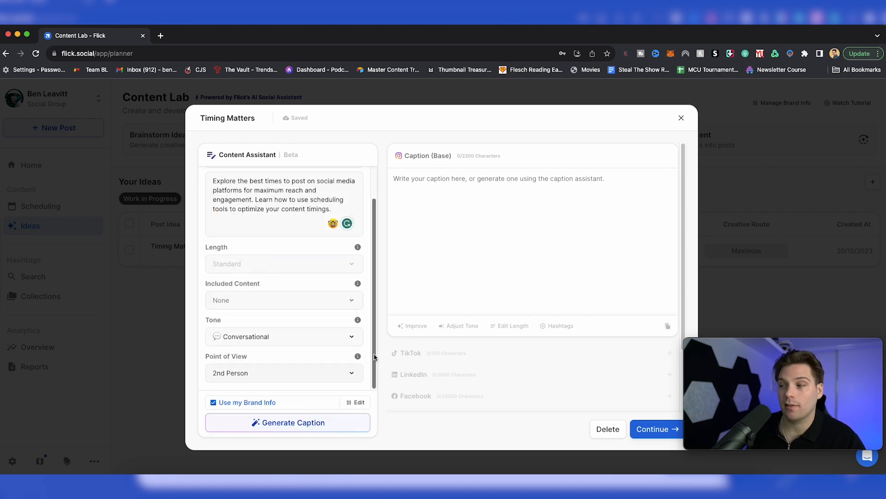
left_click(317, 373)
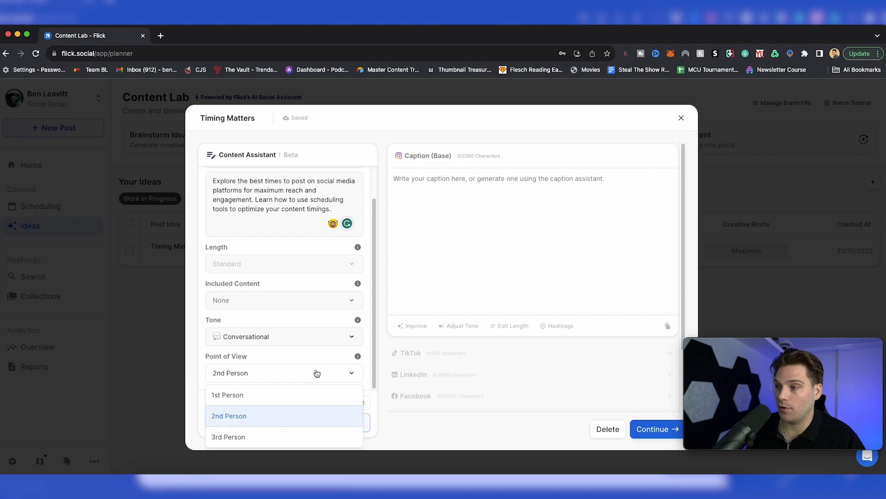
left_click(269, 400)
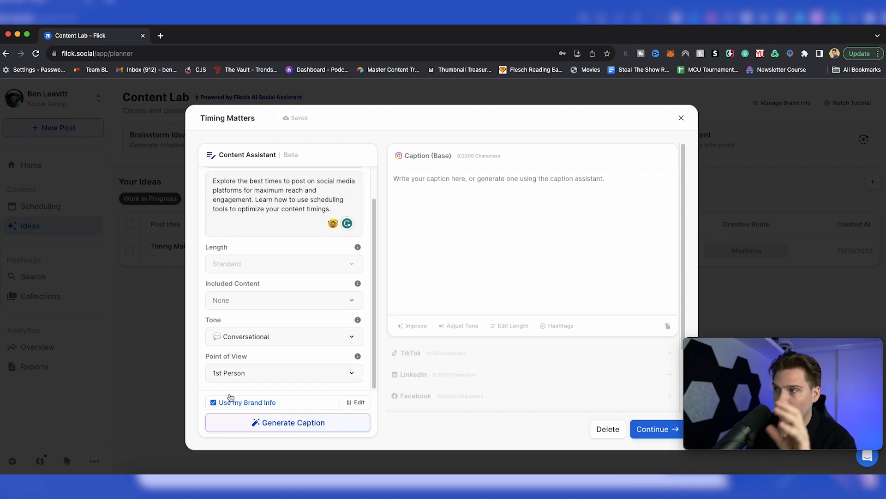
Step: Generate the base caption using the brand info and read it through
left_click(288, 424)
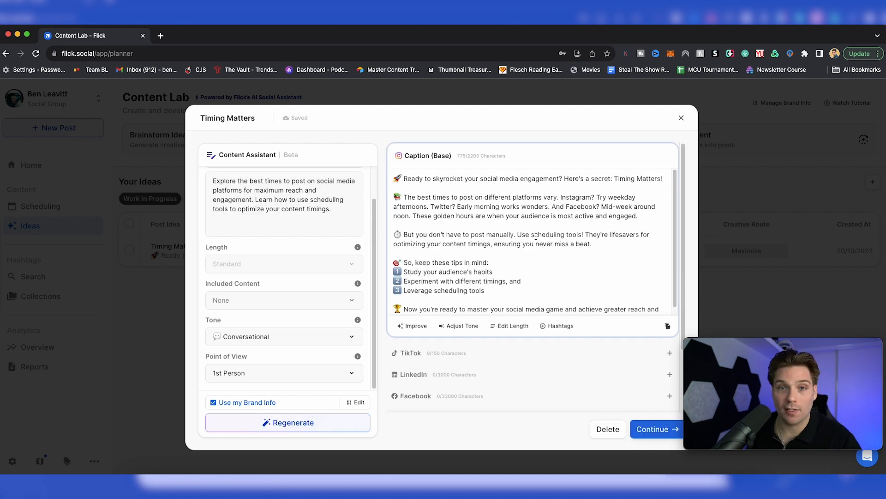
scroll(549, 239, "down", 2)
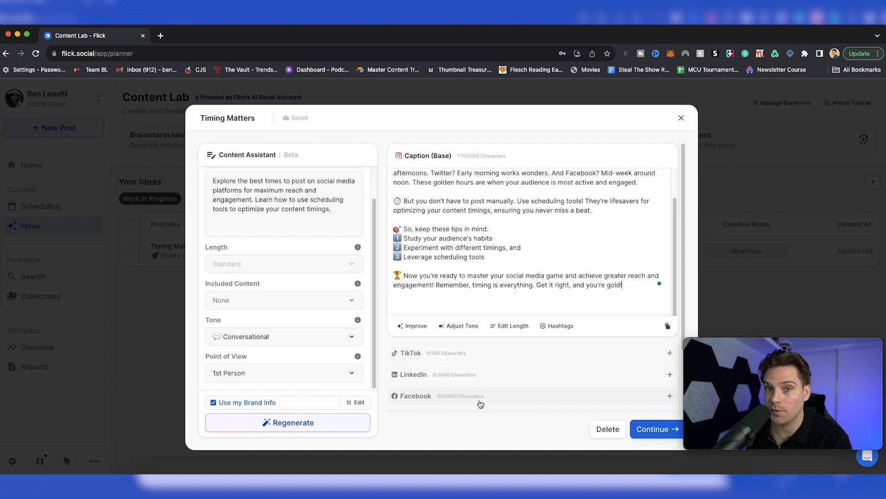
scroll(534, 254, "up", 2)
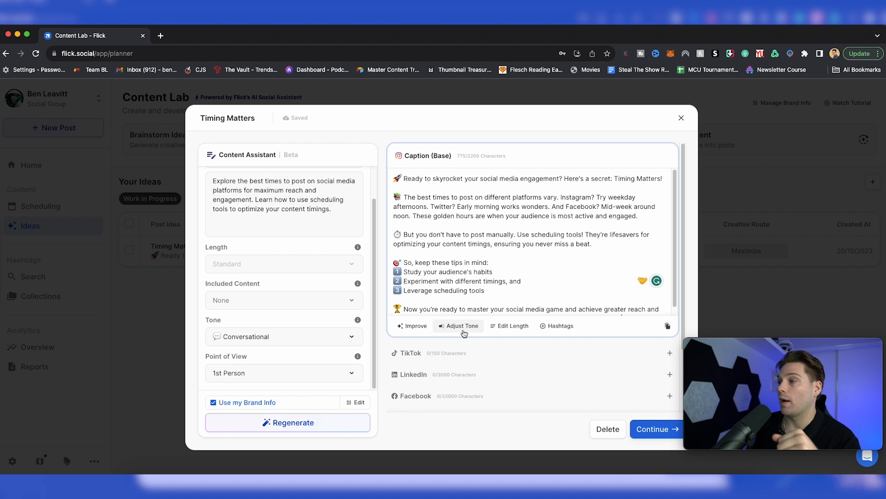
Step: Insert the 30 suggested hashtags at the end of the caption and continue to multi-platform post creation
left_click(560, 327)
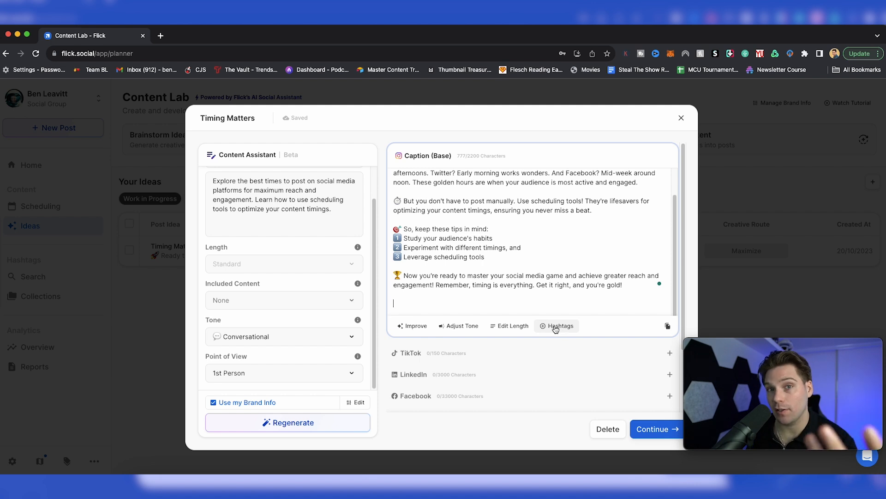
left_click(556, 327)
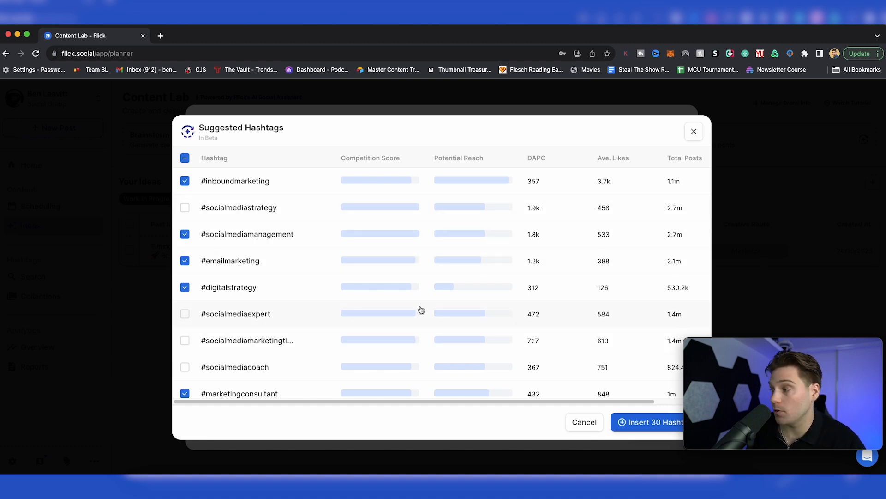
left_click(666, 424)
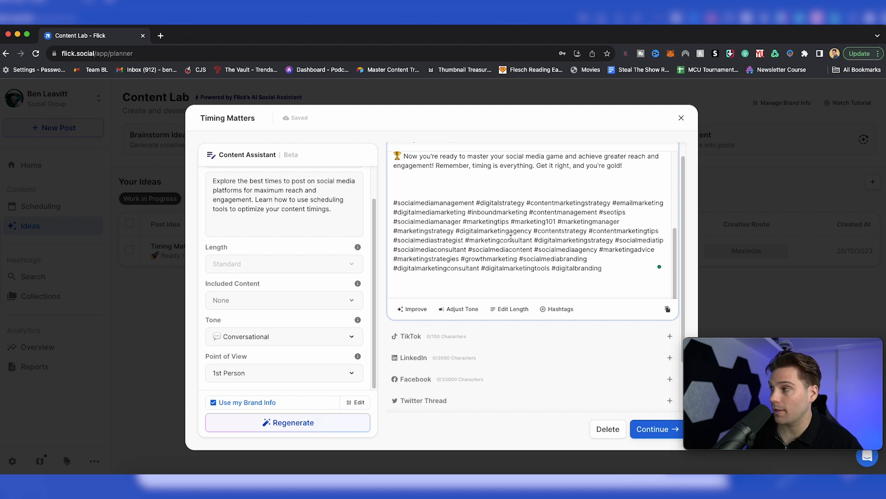
scroll(511, 239, "up", 5)
scroll(472, 220, "down", 5)
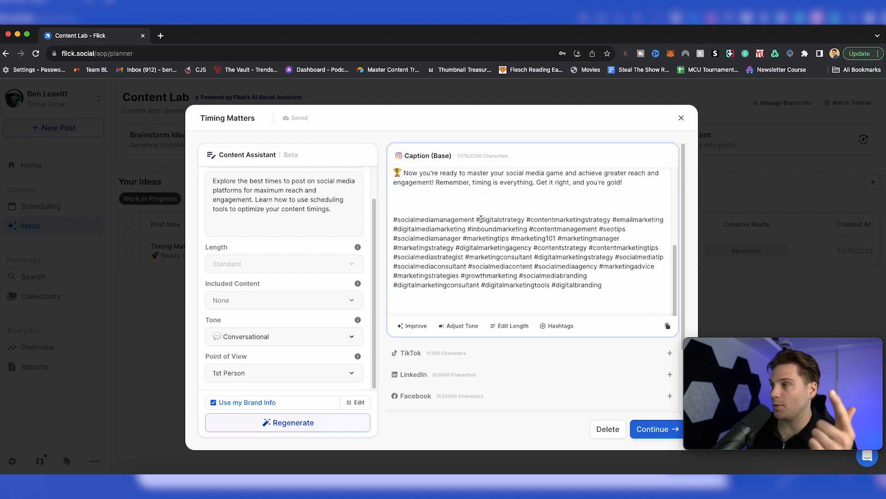
left_click(661, 430)
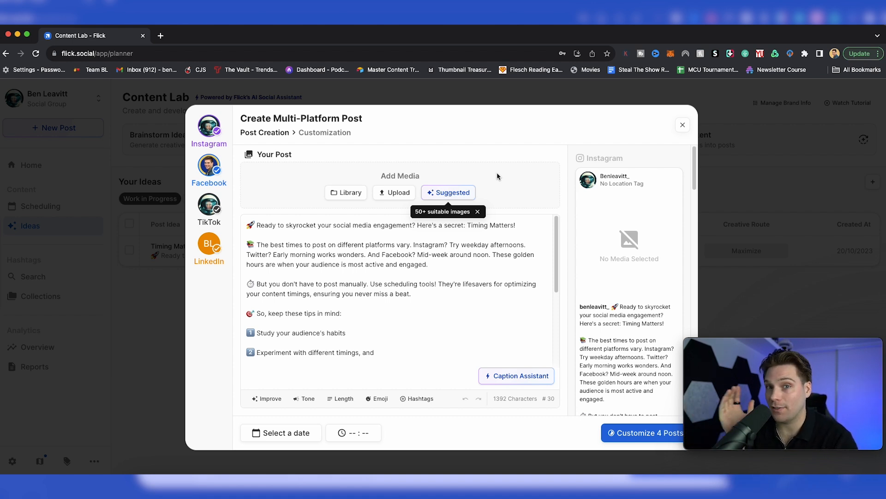
Step: Generate AI images in the 3D Model style from the media suggestions and add the first clock image to the post
left_click(456, 193)
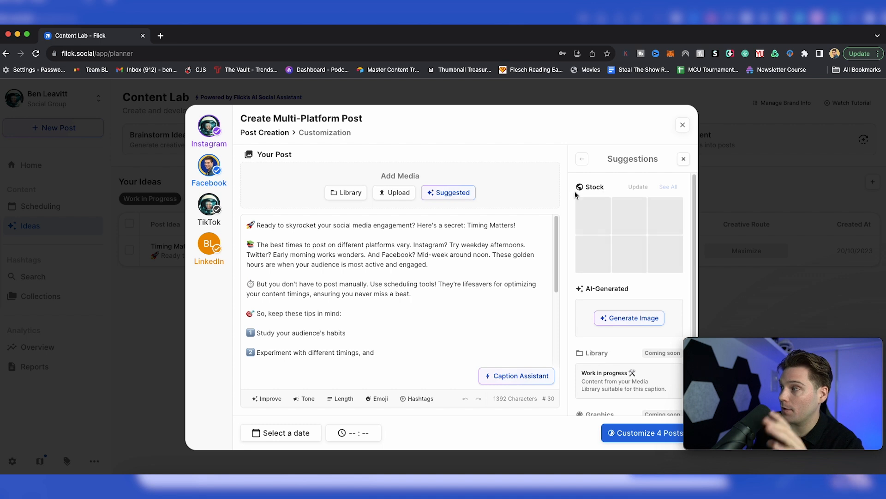
scroll(620, 278, "down", 2)
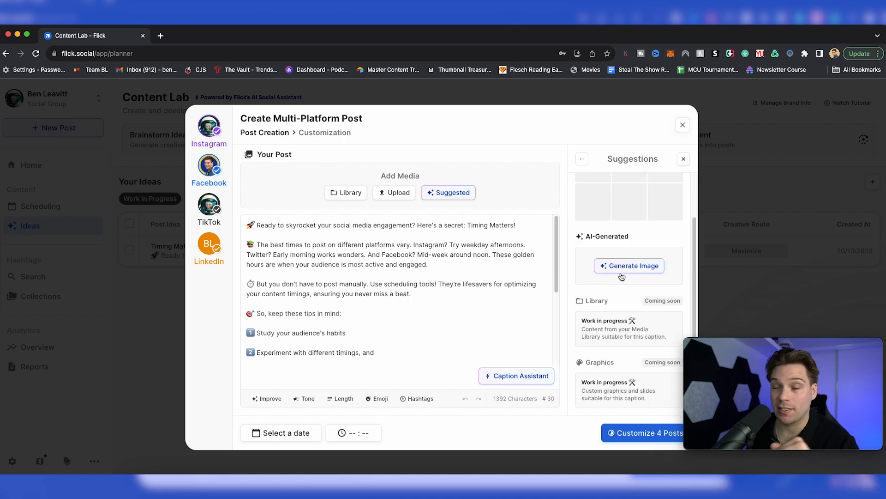
left_click(639, 266)
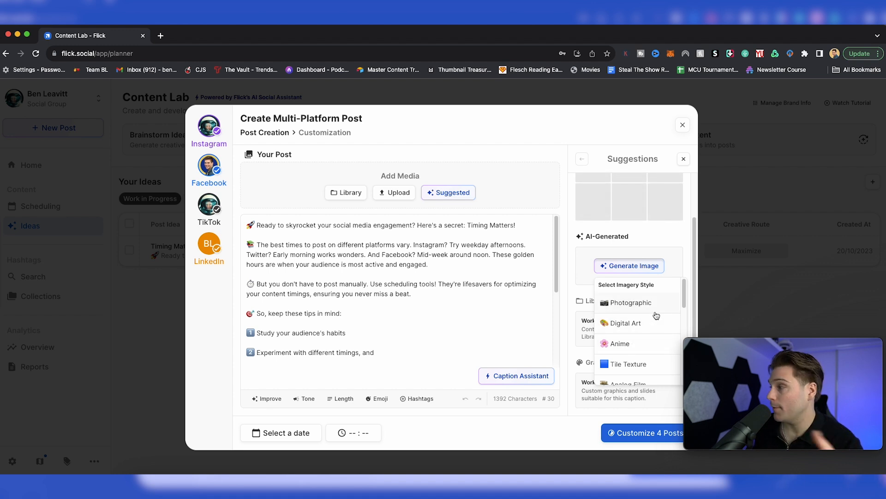
scroll(651, 314, "down", 2)
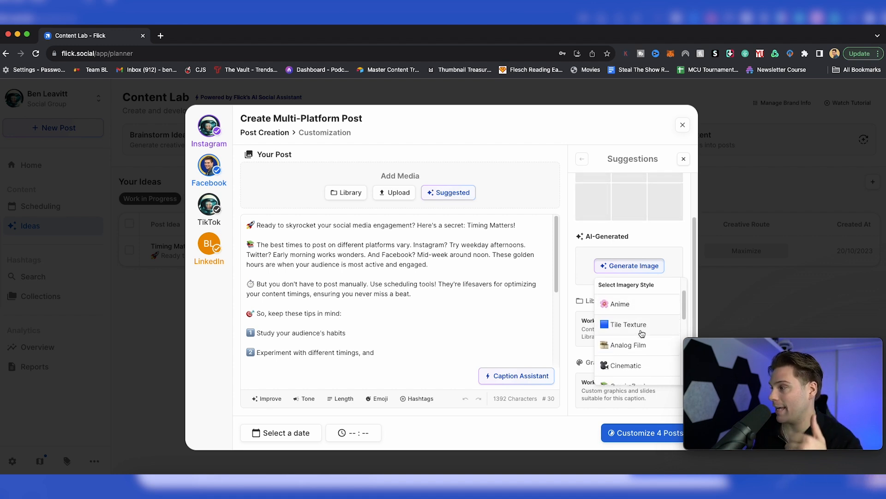
scroll(643, 337, "down", 3)
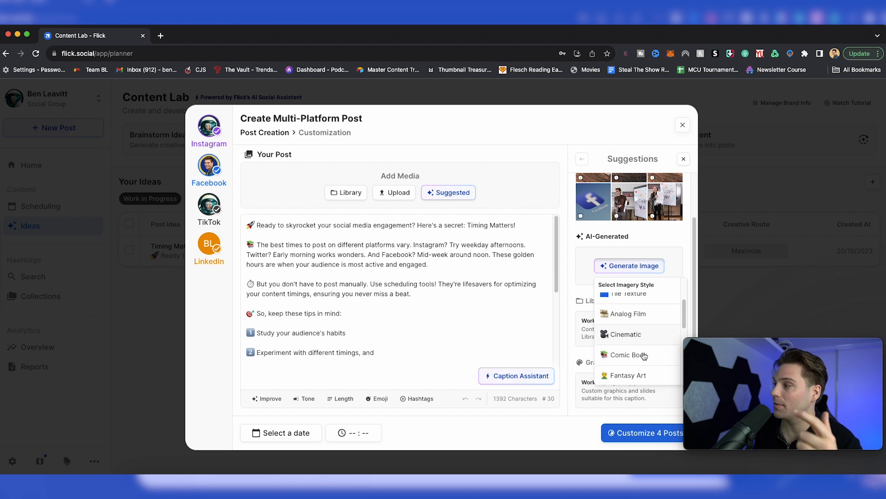
scroll(642, 344, "down", 4)
scroll(640, 326, "up", 1)
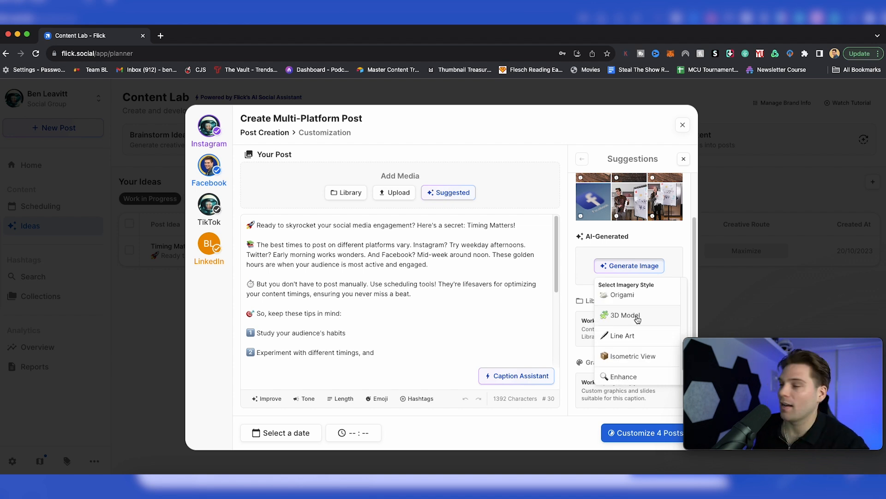
left_click(631, 315)
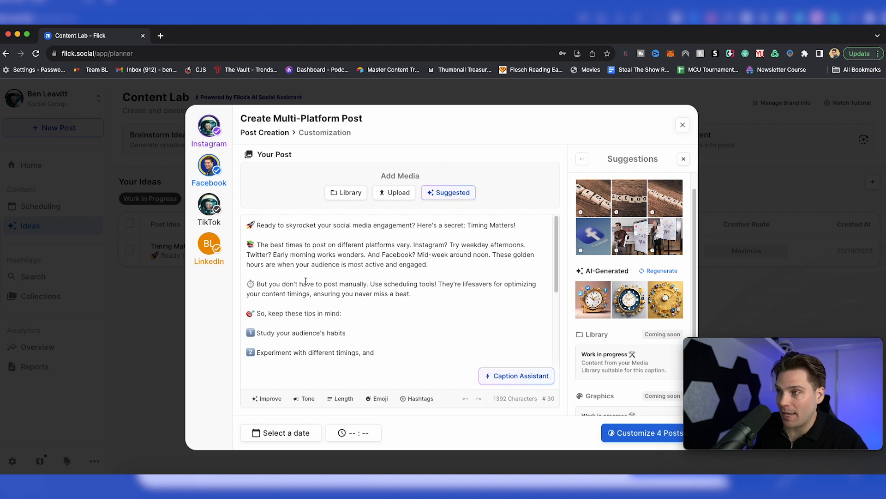
left_click(603, 288)
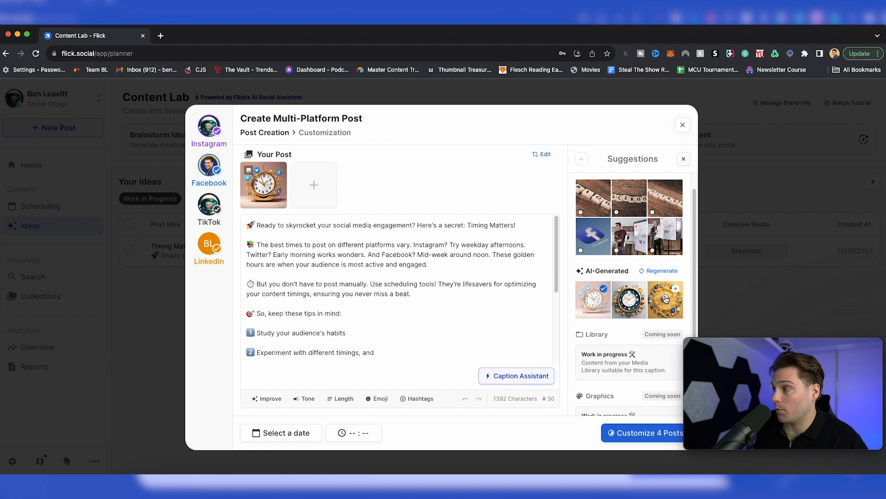
Step: Review the caption and remove Facebook, TikTok and LinkedIn from the post, leaving only Instagram selected
scroll(666, 299, "down", 1)
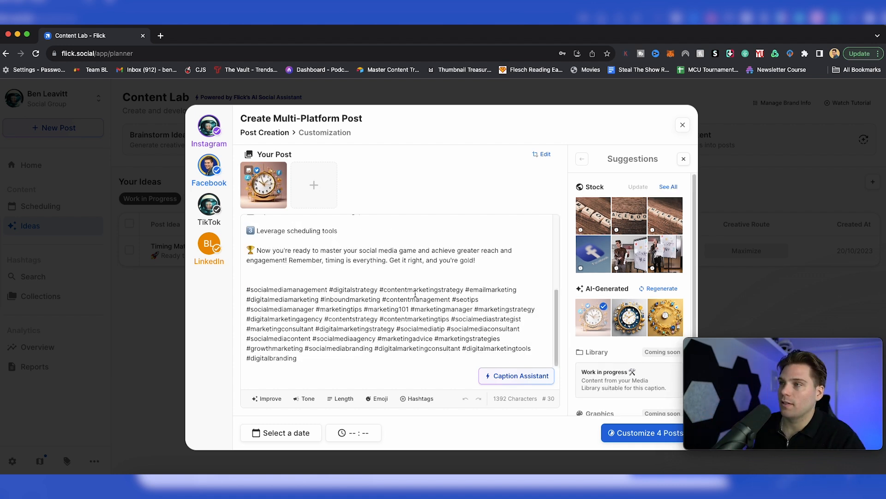
scroll(414, 294, "up", 4)
left_click(210, 165)
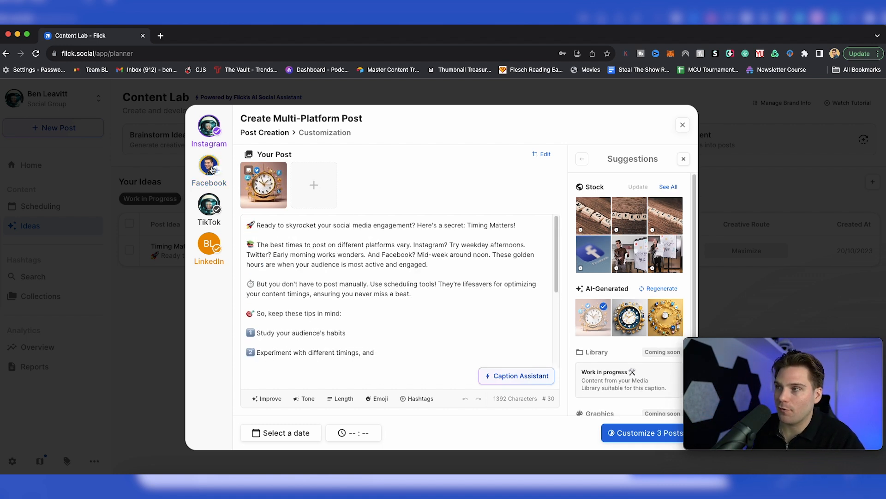
left_click(213, 210)
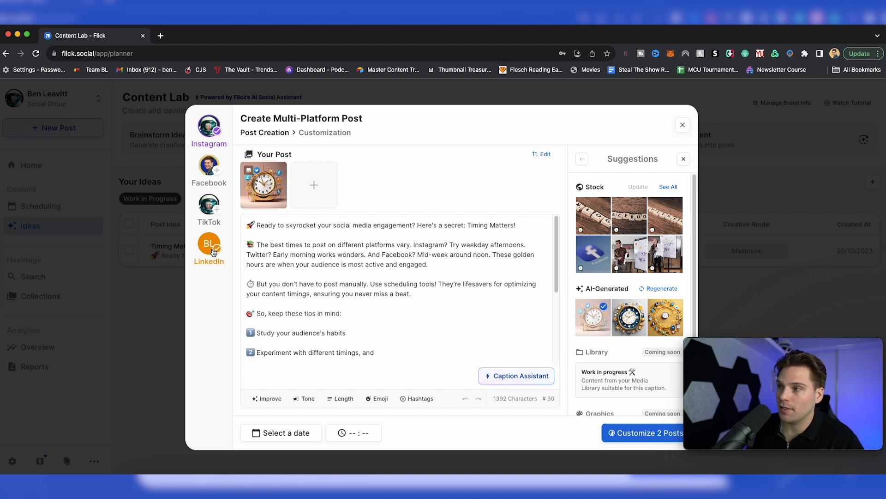
left_click(214, 251)
scroll(370, 283, "down", 1)
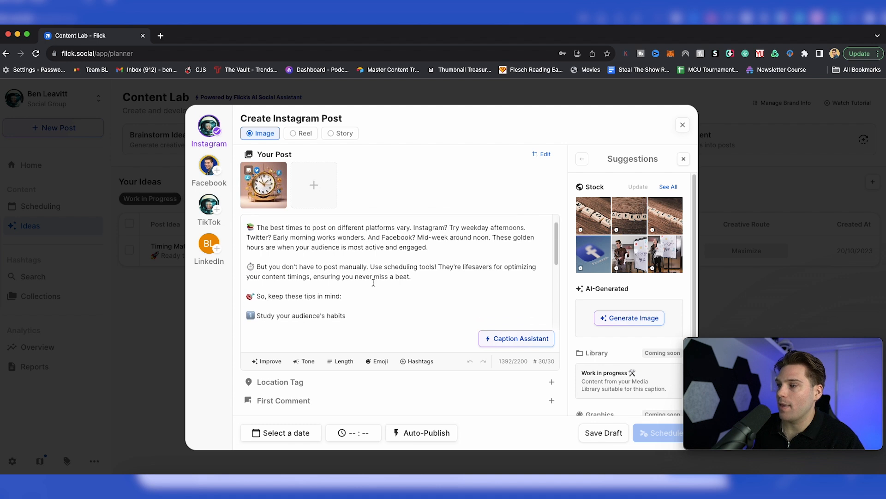
Step: Examine the Instagram post's date, suggested time and publishing options, plus its Reel and Story formats, keeping it as an Image post
left_click(287, 434)
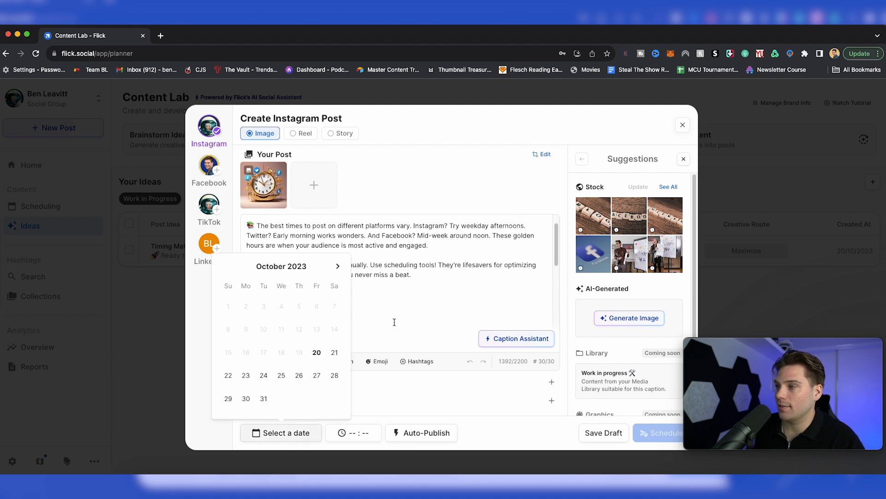
left_click(395, 342)
left_click(358, 432)
left_click(454, 296)
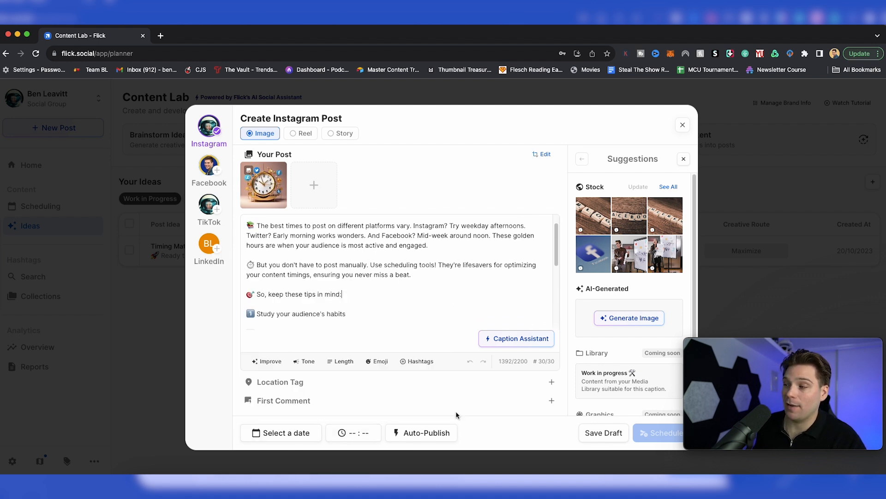
left_click(423, 436)
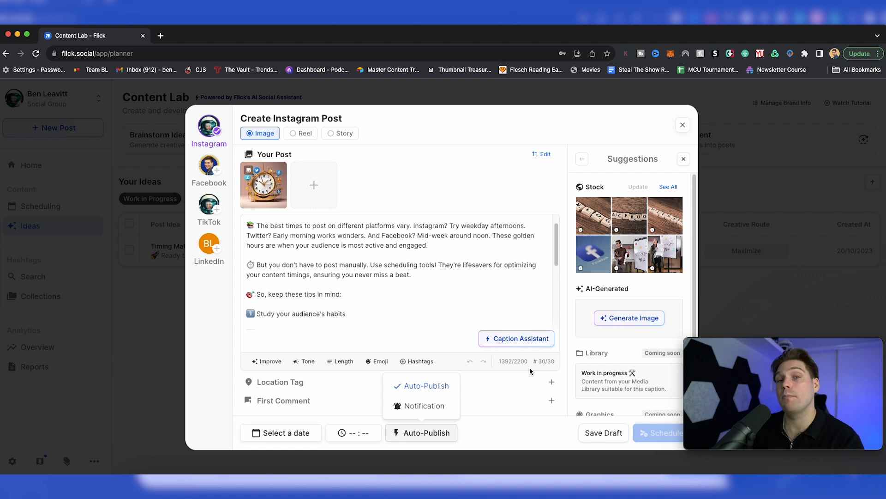
left_click(353, 433)
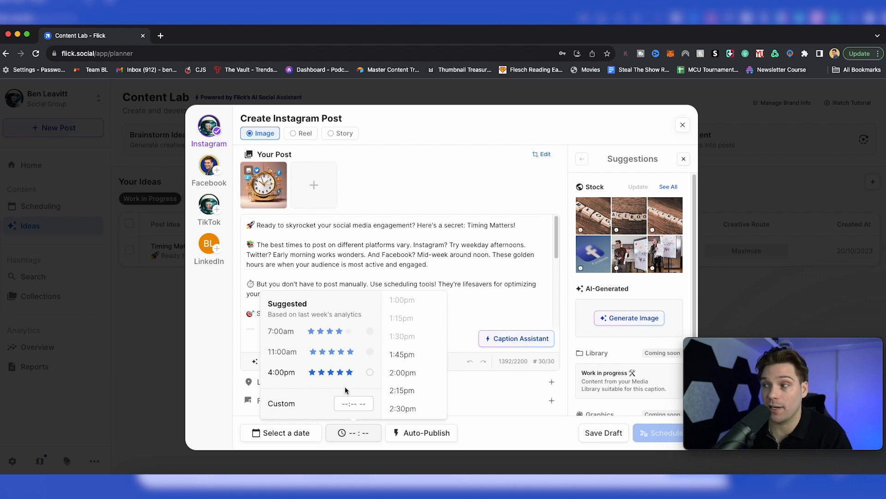
left_click(362, 431)
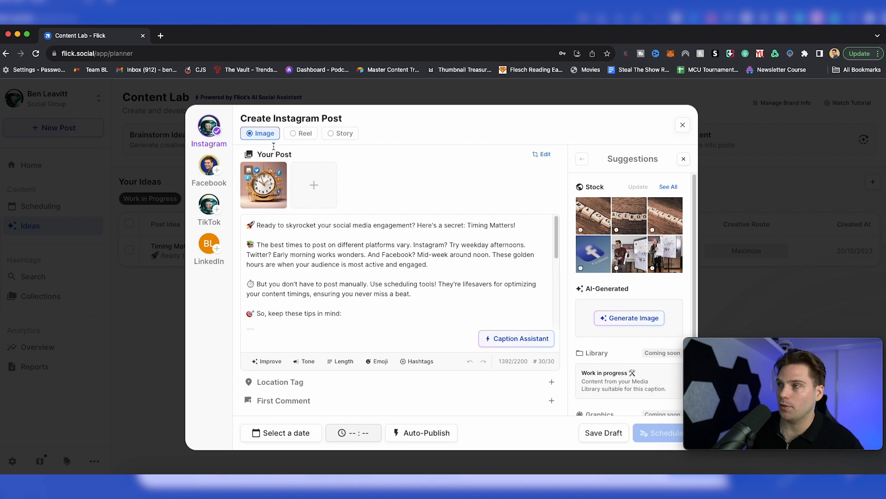
left_click(308, 135)
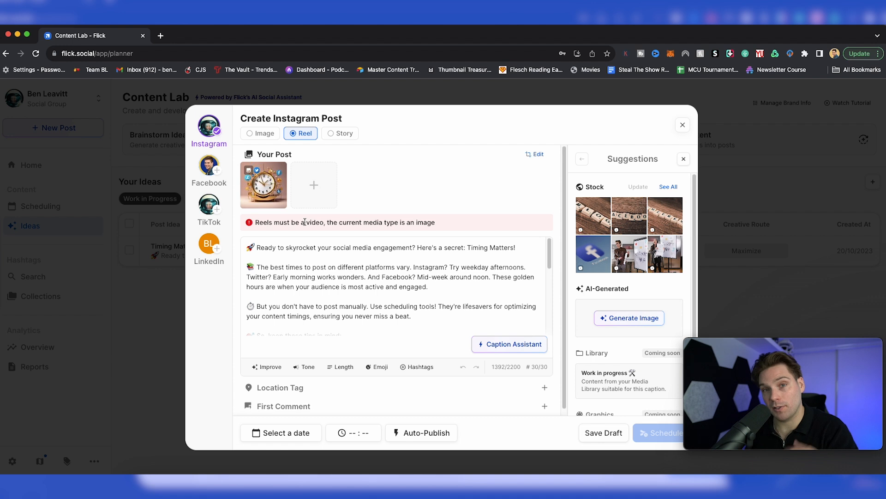
left_click(343, 133)
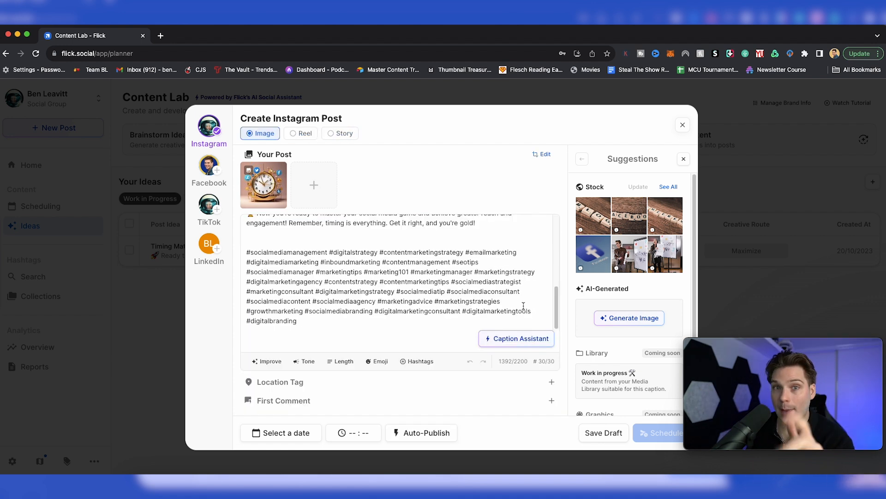
Step: Check the caption back to its beginning and save the Instagram post as a draft
mouse_move(662, 437)
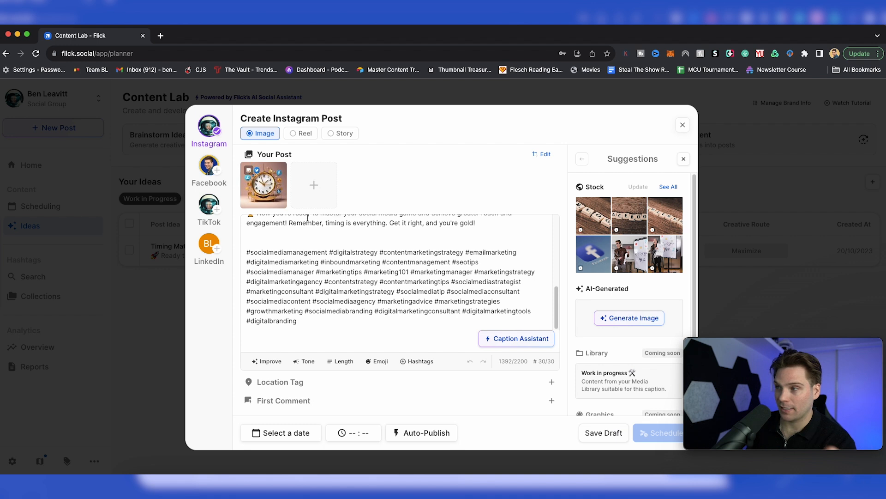
scroll(469, 299, "up", 5)
scroll(468, 300, "up", 2)
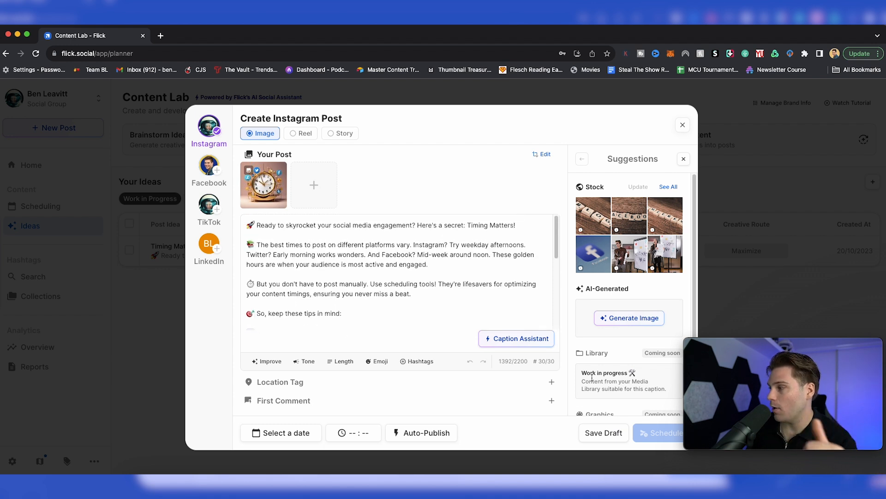
left_click(617, 438)
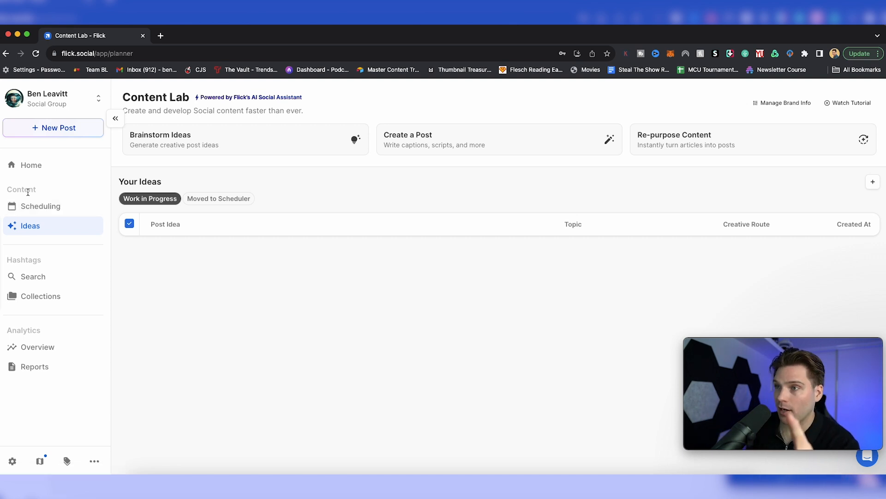
Step: Open the saved clock-image draft from the scheduling calendar and schedule it for Saturday, 21st October at 1:38pm
left_click(35, 206)
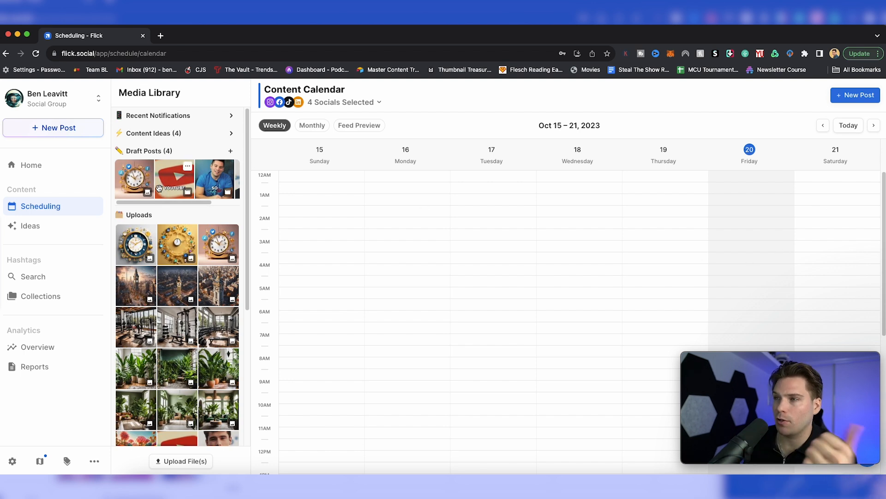
left_click(135, 184)
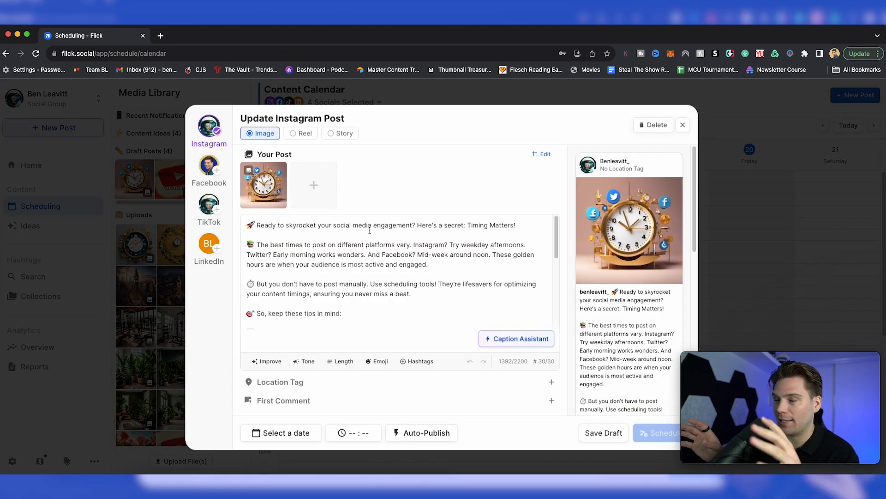
scroll(404, 305, "down", 2)
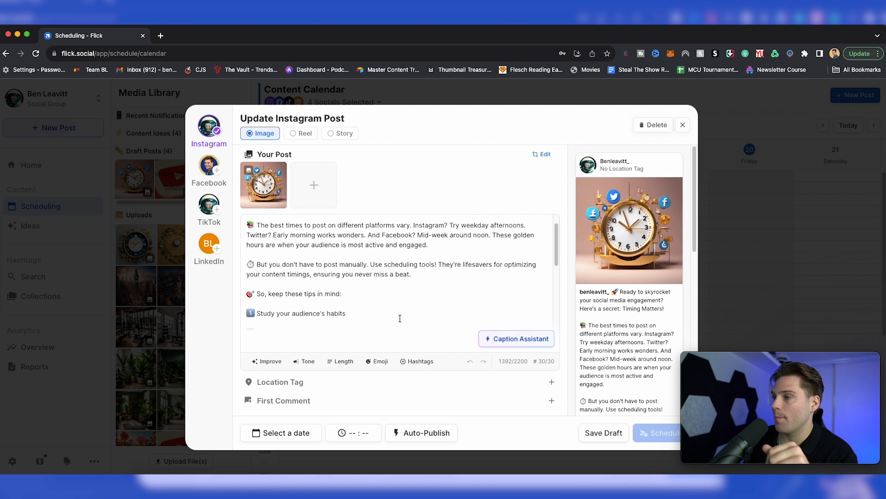
left_click(303, 436)
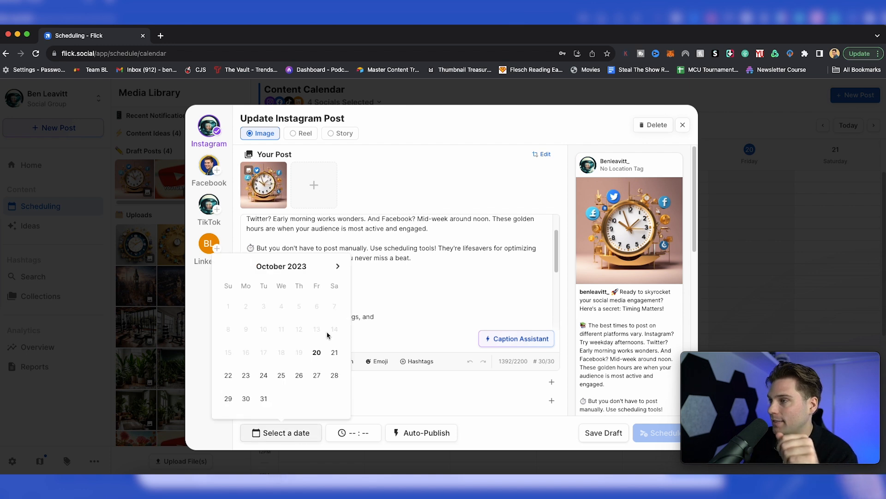
left_click(336, 354)
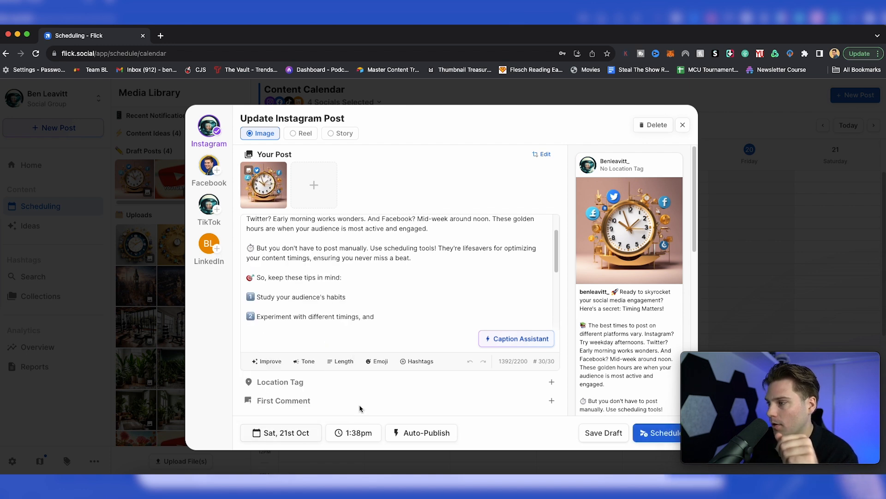
left_click(644, 436)
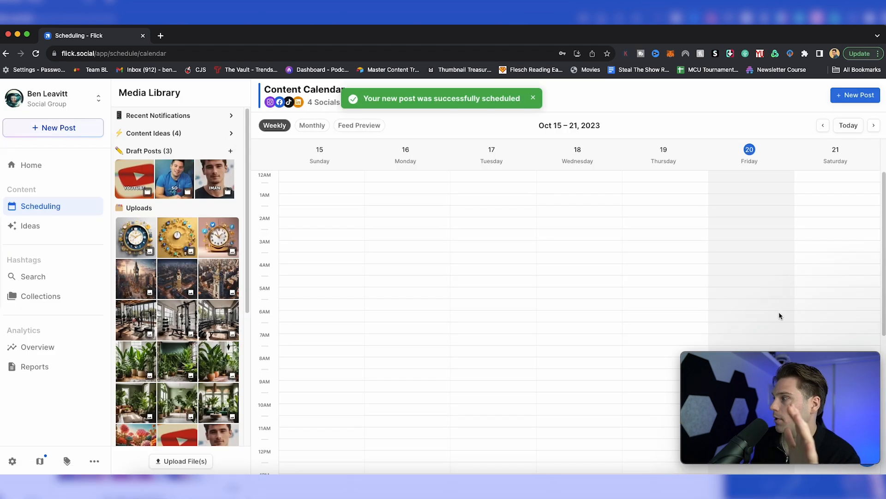
Step: Find the clock-image post on Saturday the 21st in the weekly calendar, view its details and delete it
scroll(845, 209, "down", 5)
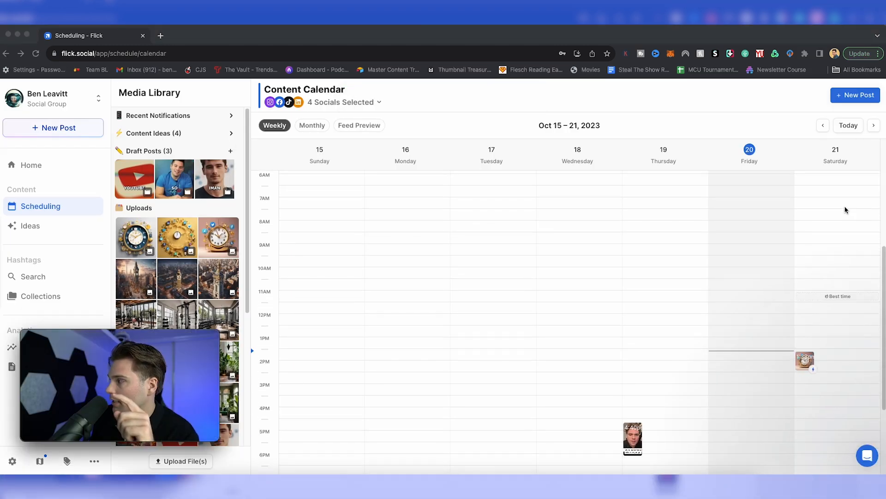
left_click(810, 359)
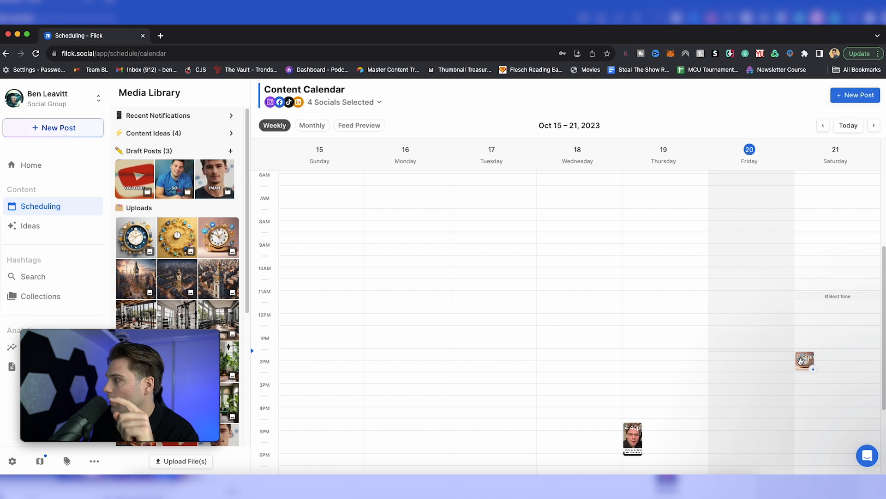
mouse_move(806, 361)
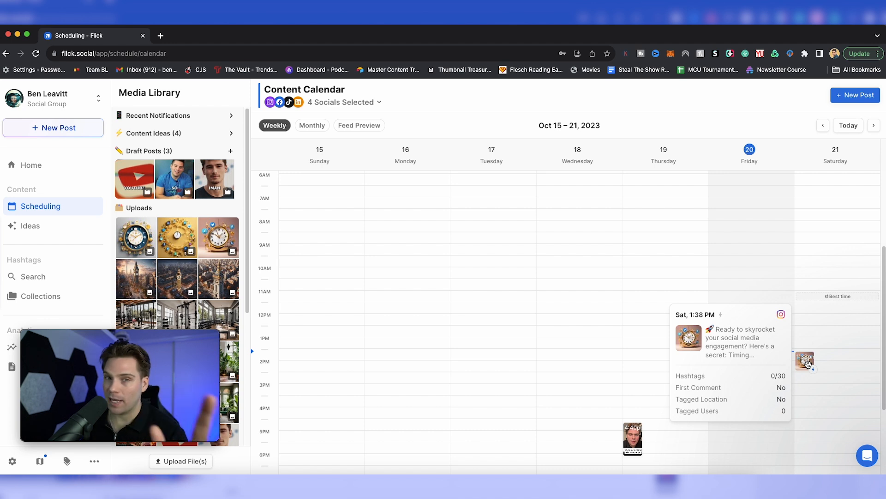
left_click(805, 361)
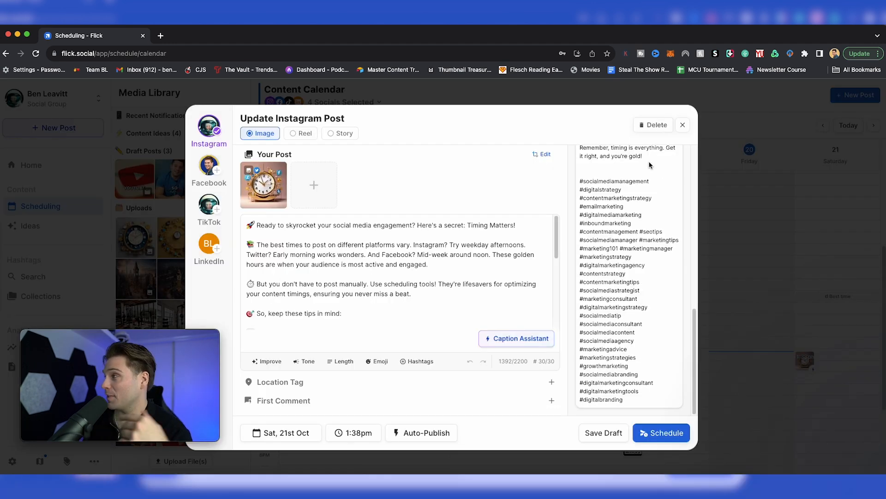
left_click(652, 127)
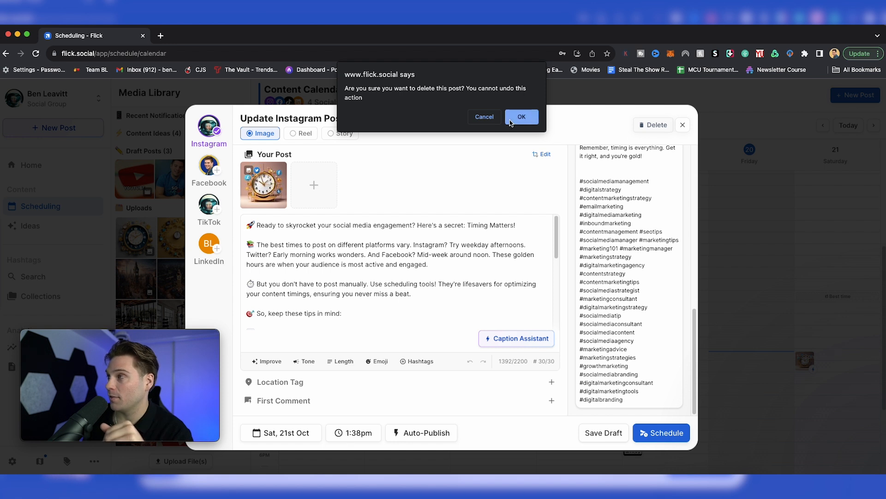
left_click(526, 116)
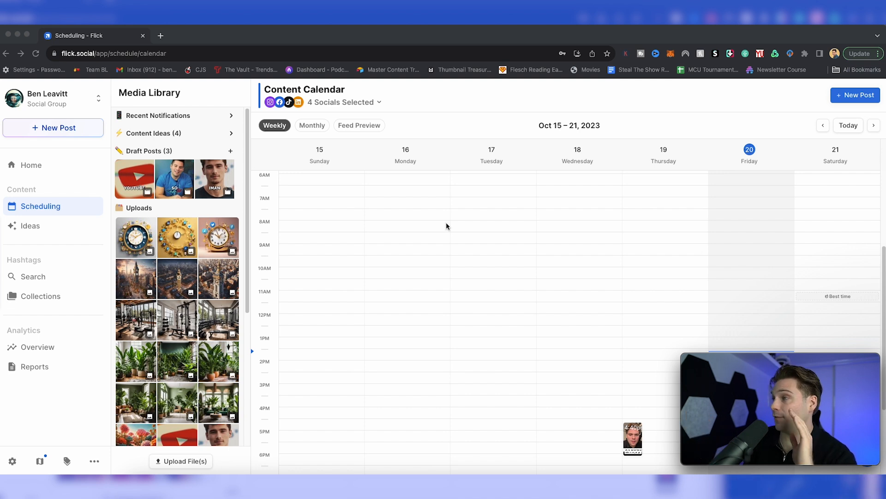
mouse_move(759, 357)
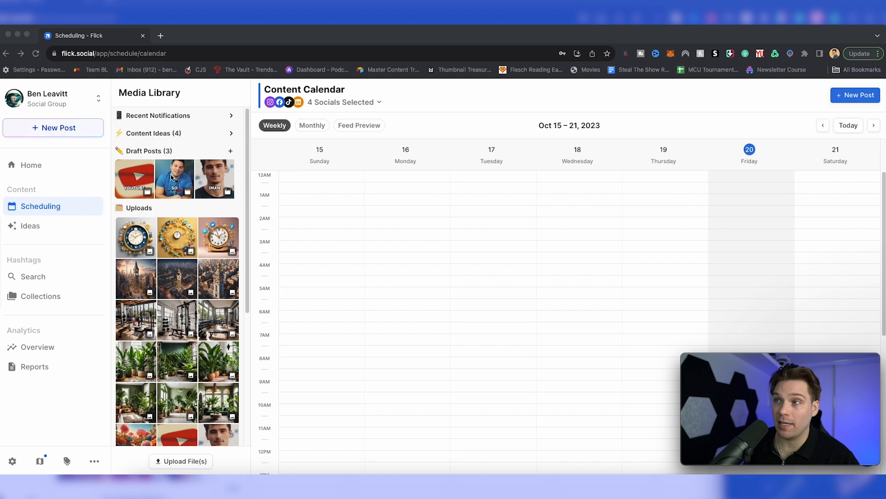
Step: Look through the media library's recent notifications, content ideas, draft posts and uploads
left_click(193, 120)
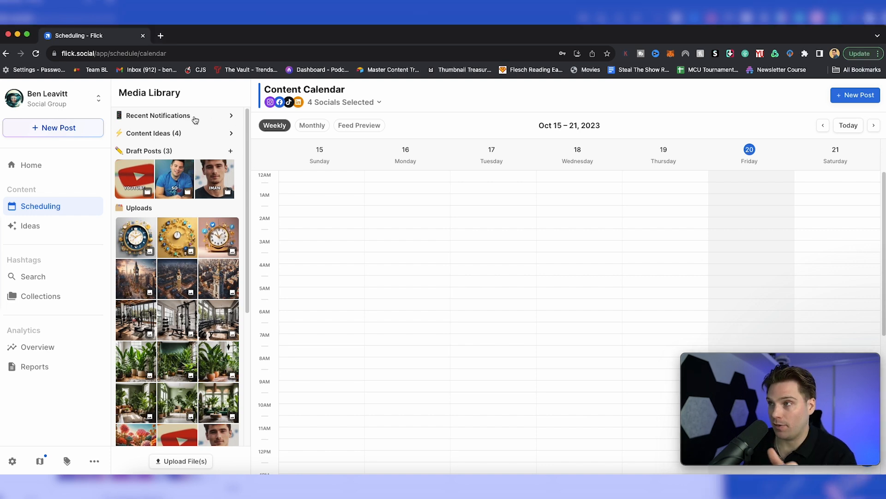
left_click(232, 118)
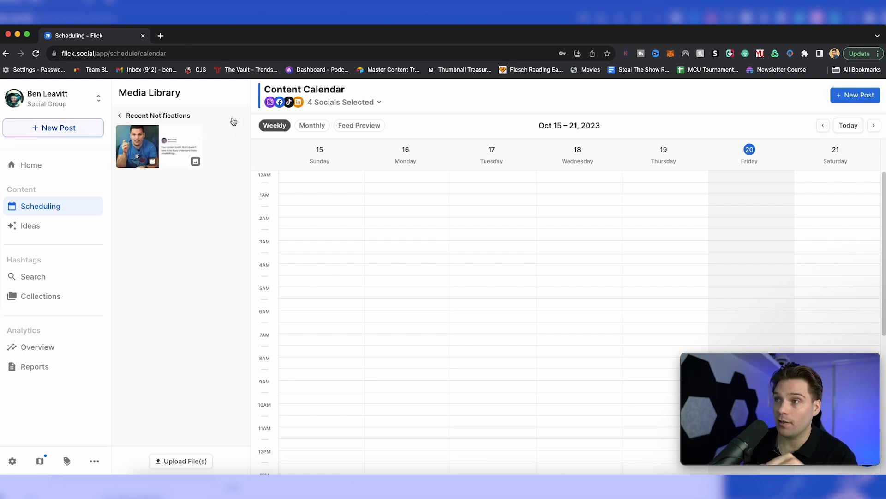
left_click(232, 119)
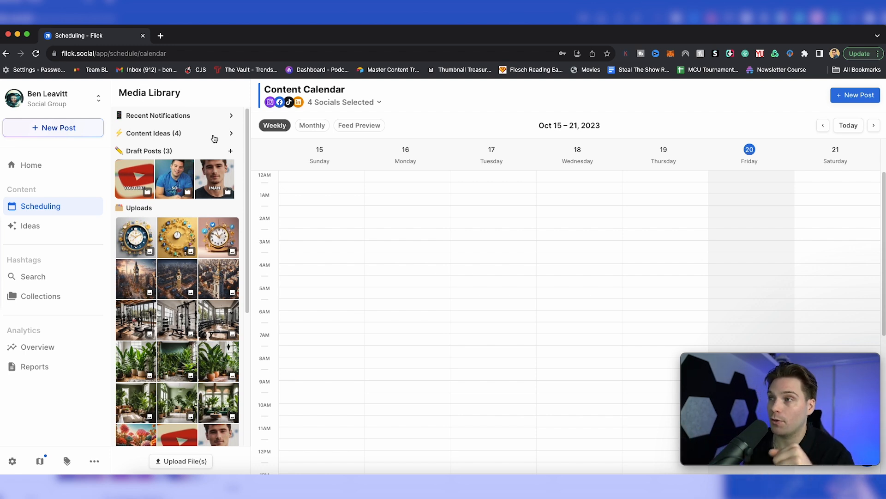
left_click(214, 139)
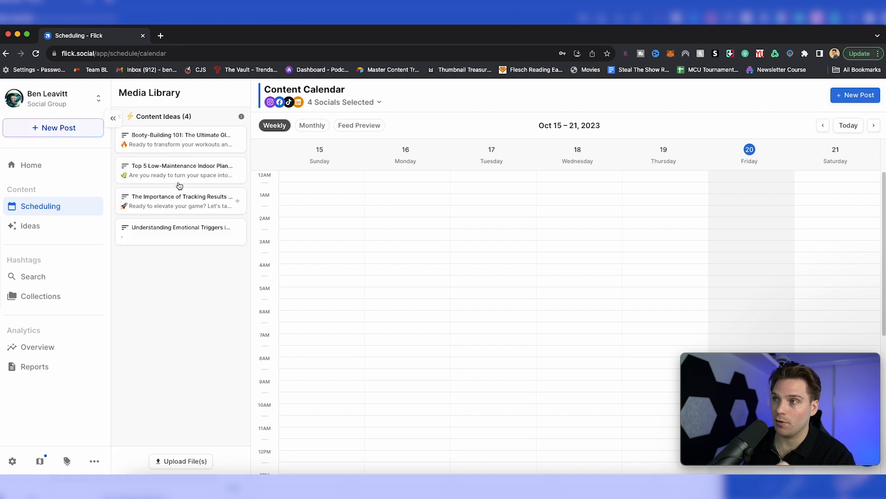
left_click(125, 115)
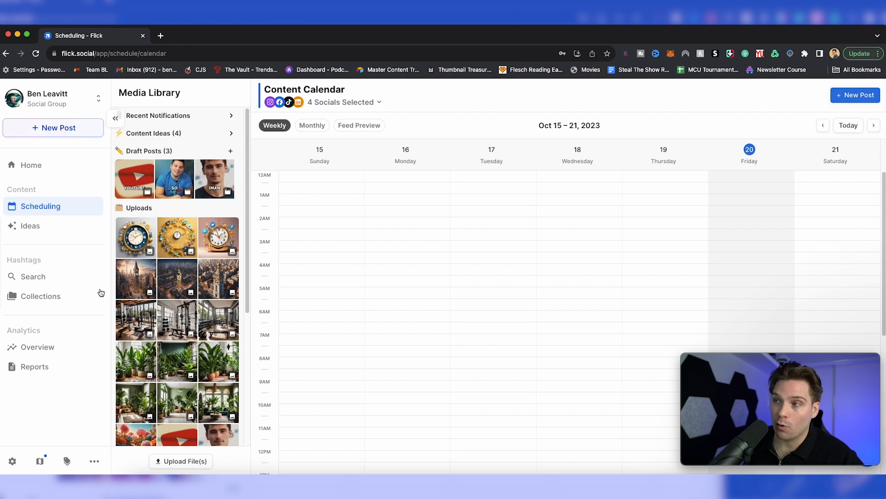
scroll(194, 333, "down", 2)
scroll(217, 360, "up", 2)
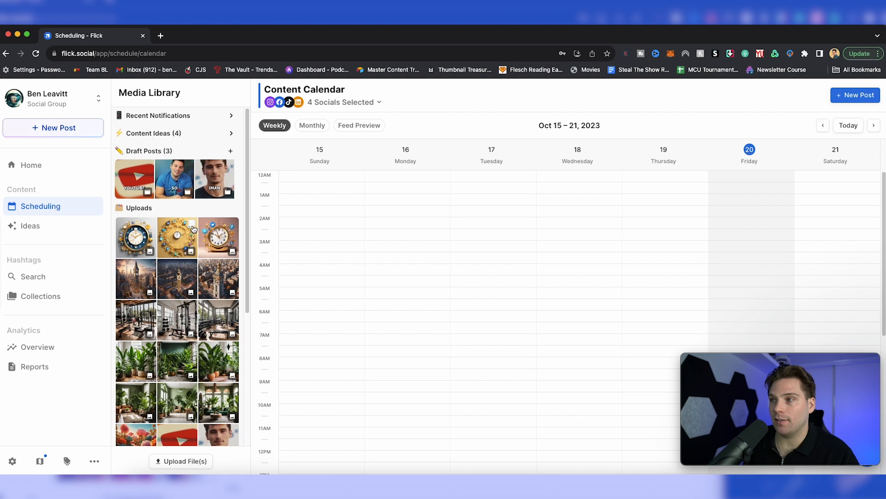
Step: Create a new multi-platform post and add the red YouTube logo video from the library
left_click(851, 98)
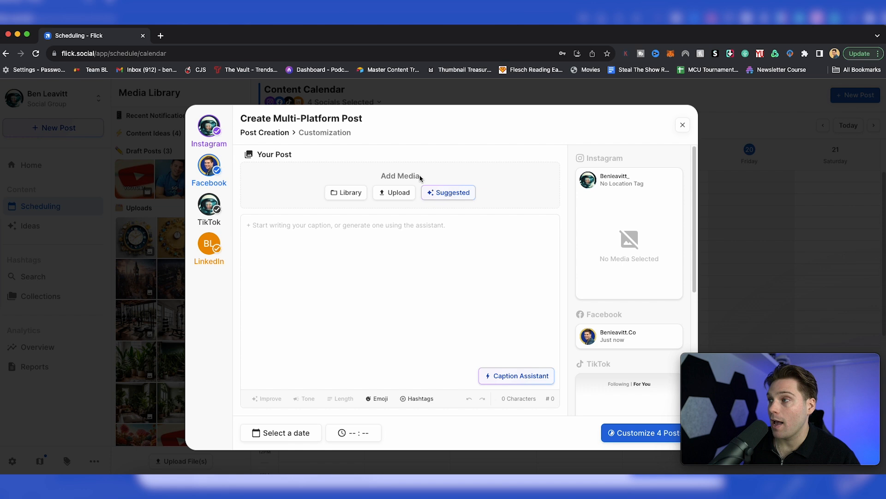
left_click(352, 197)
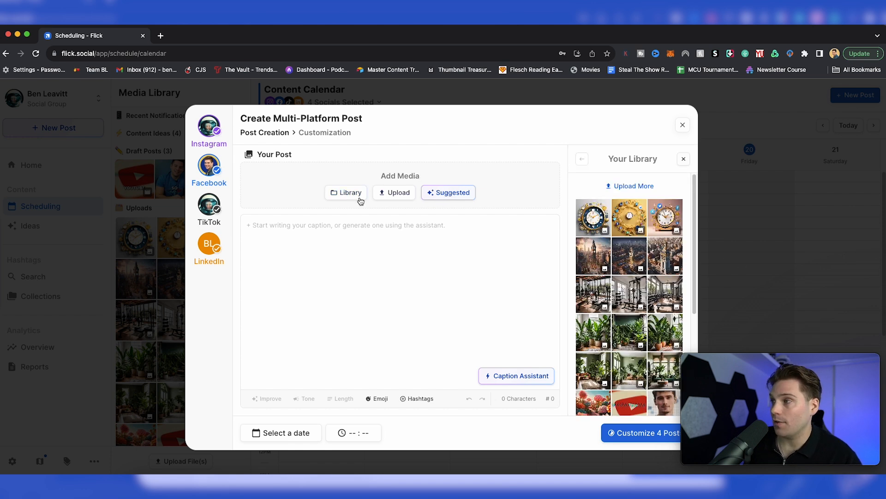
scroll(644, 291, "down", 5)
scroll(646, 296, "up", 5)
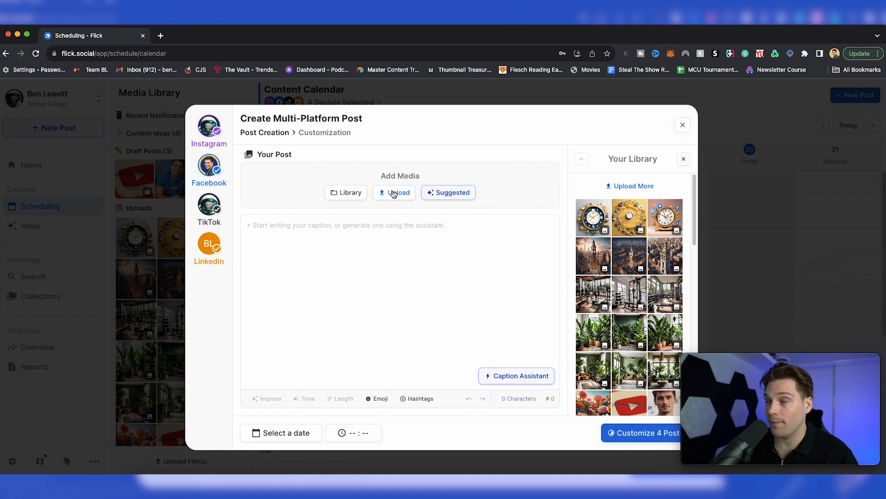
scroll(640, 282, "down", 4)
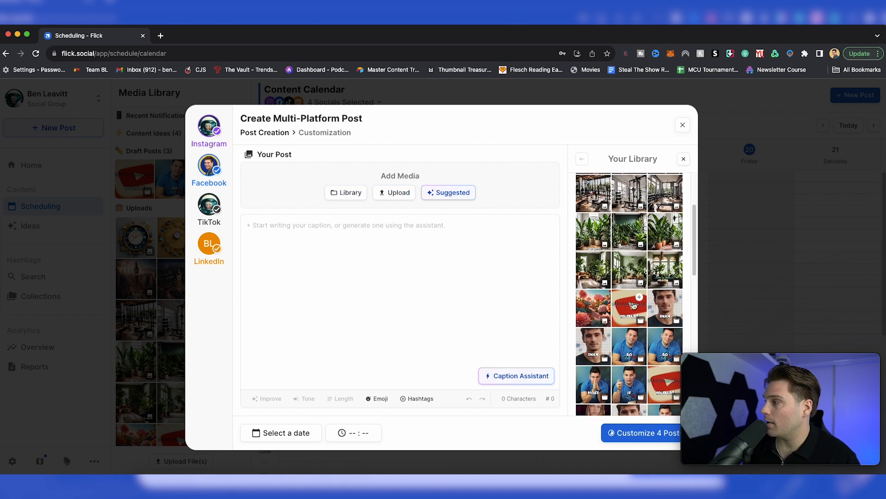
scroll(640, 305, "down", 1)
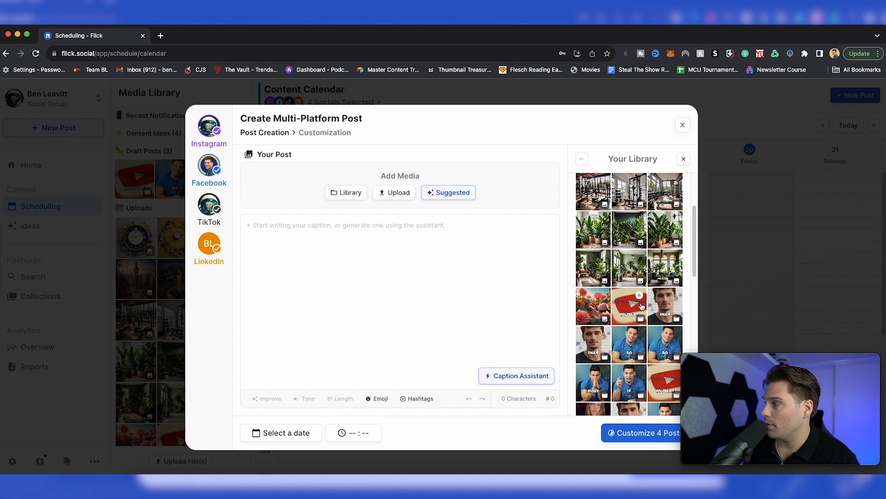
left_click(639, 296)
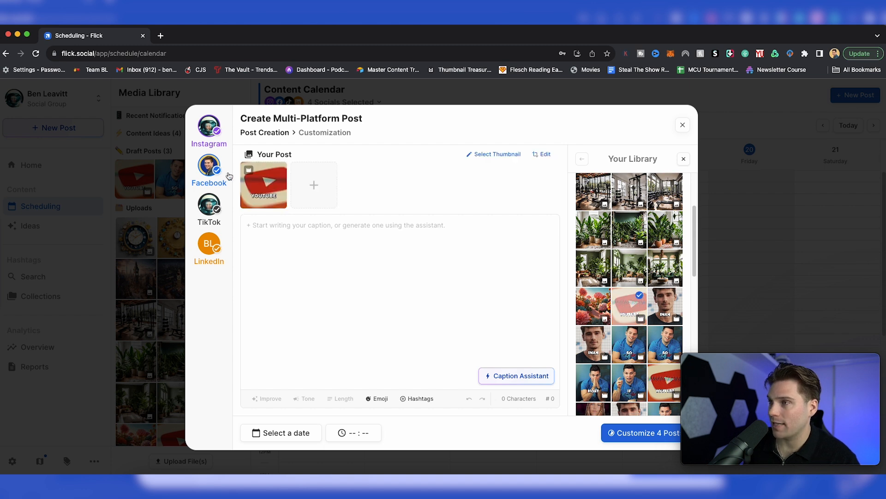
Step: Use the video's opening YOUTUBE frame as the thumbnail and apply the Vertical (9:16) crop
left_click(493, 156)
mouse_move(280, 351)
left_mouse_down()
mouse_move(328, 352)
mouse_move(280, 351)
left_mouse_up()
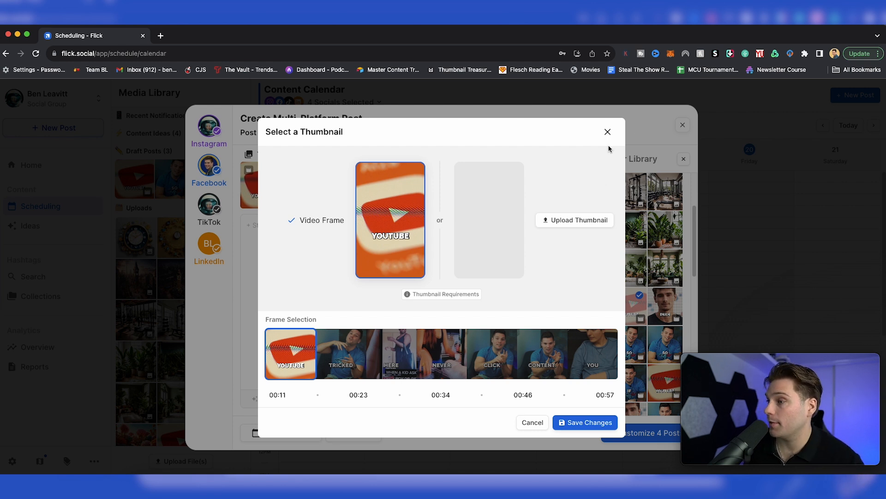
left_click(593, 423)
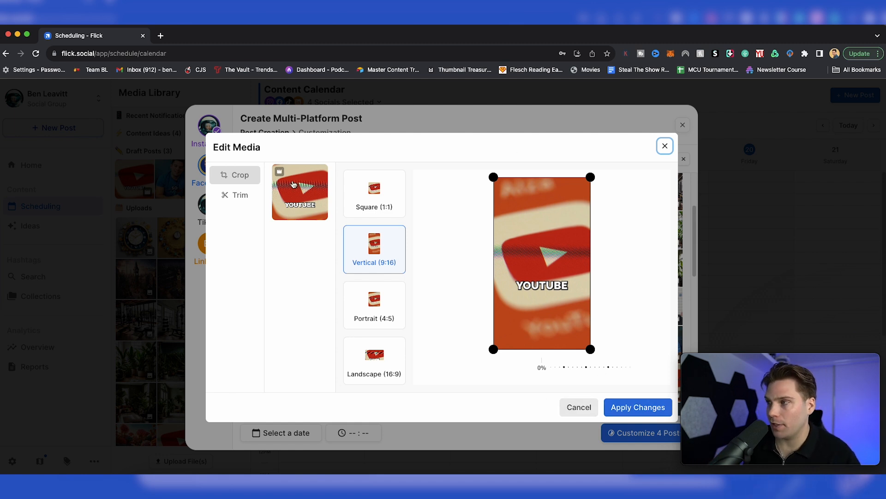
left_click(638, 407)
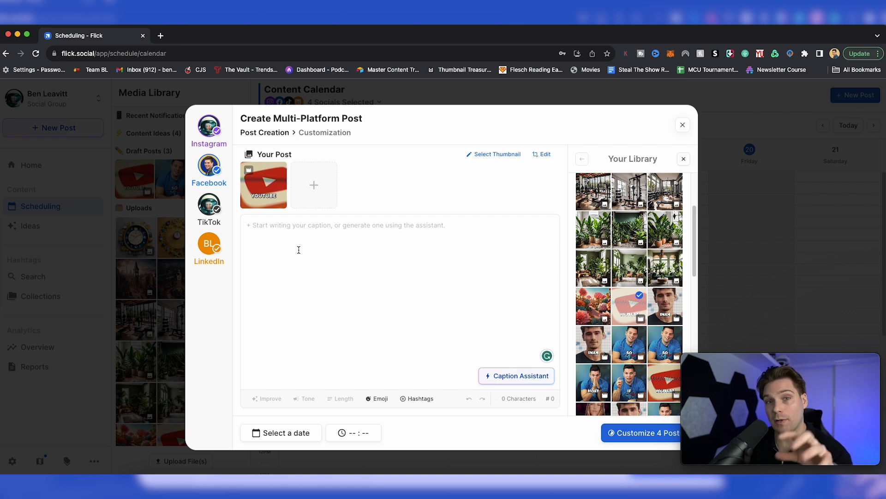
Step: Generate an Educational, Standard-length, 2nd Person caption on the topic "How to grow on youtube" with the Caption Assistant
left_click(514, 376)
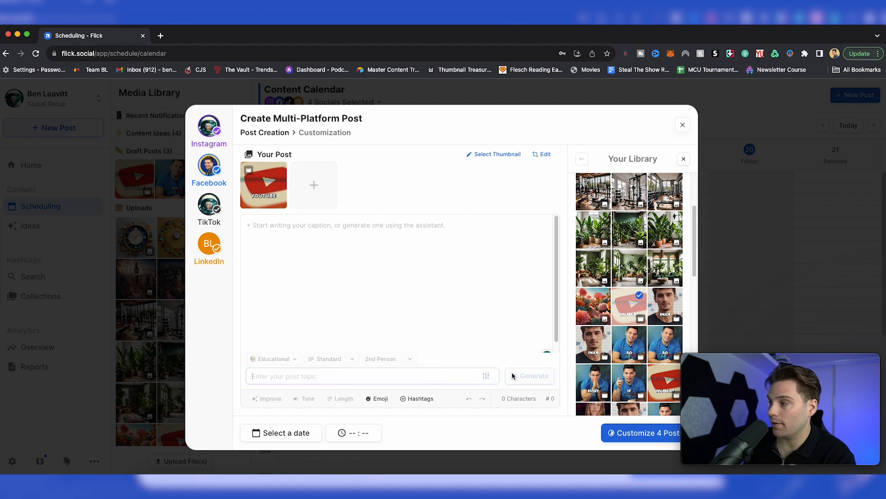
type("How to grow on youtube")
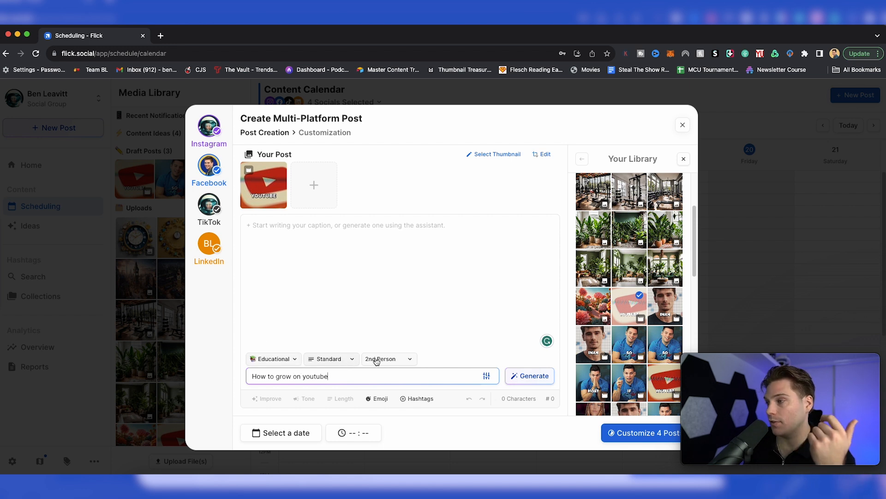
left_click(339, 358)
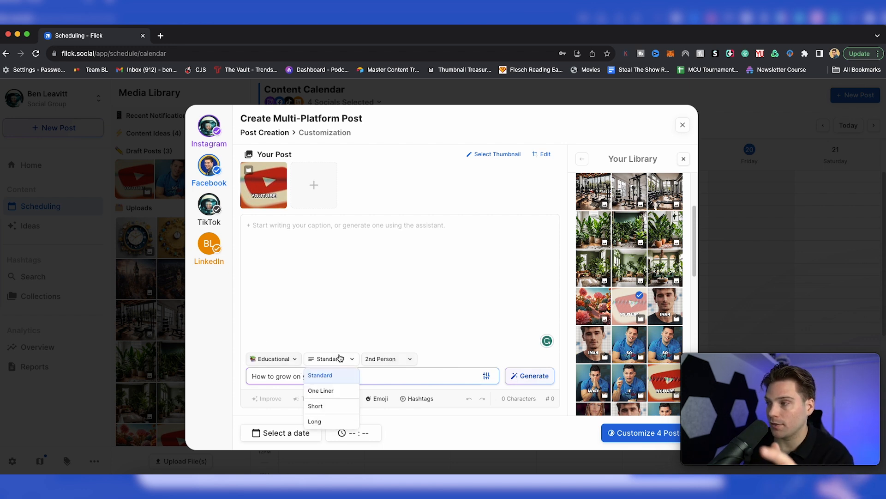
left_click(443, 328)
left_click(522, 376)
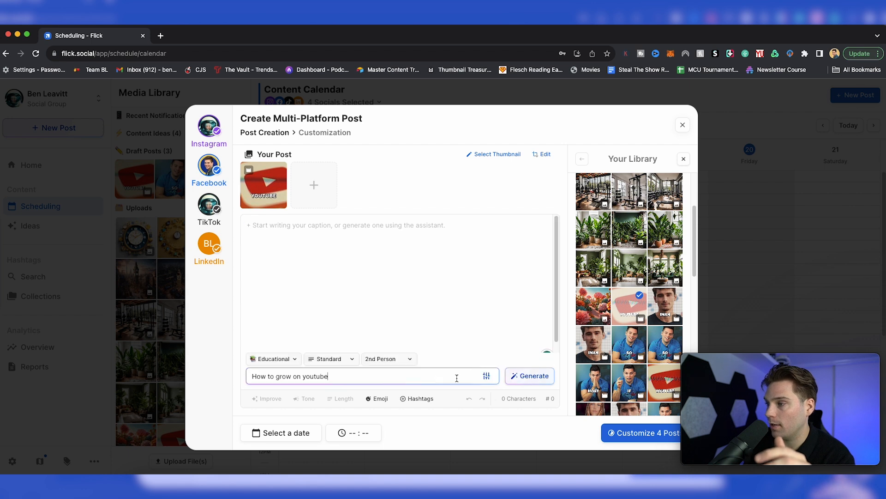
left_click(529, 375)
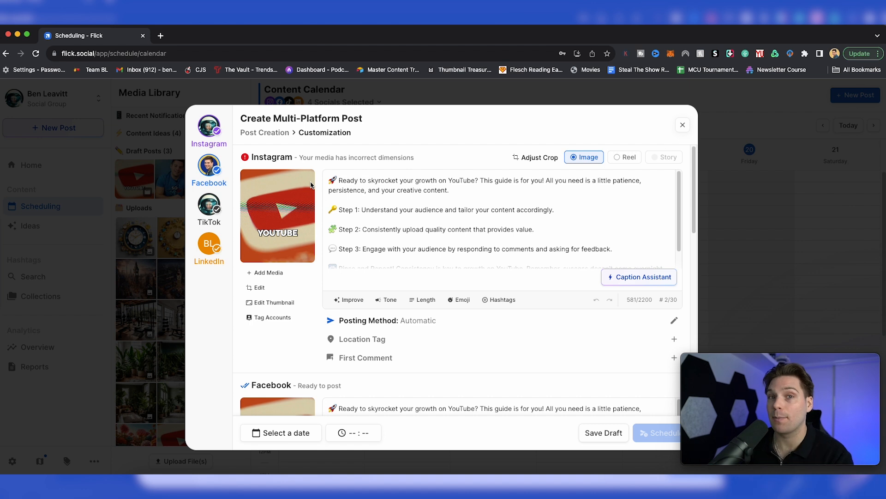
Step: Set the Instagram version to Reel and review the Instagram and Facebook versions down to the TikTok one
left_click(630, 156)
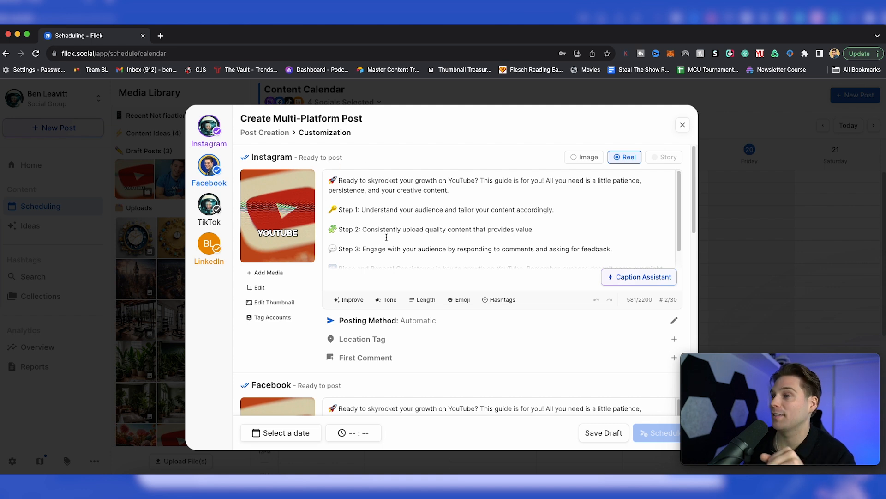
scroll(492, 328, "down", 1)
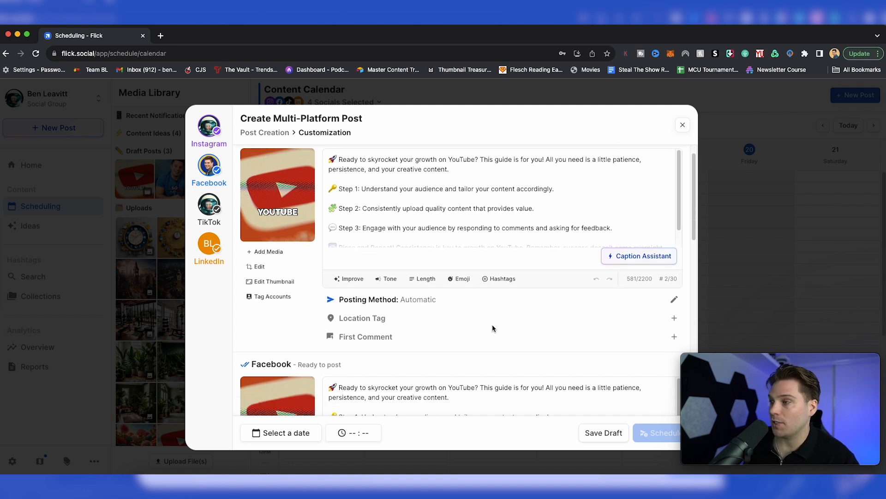
scroll(374, 321, "down", 3)
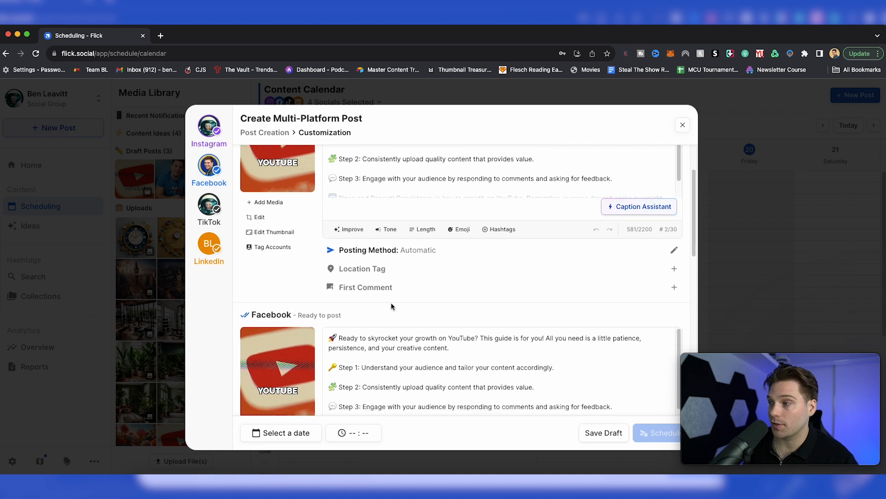
scroll(470, 326, "down", 7)
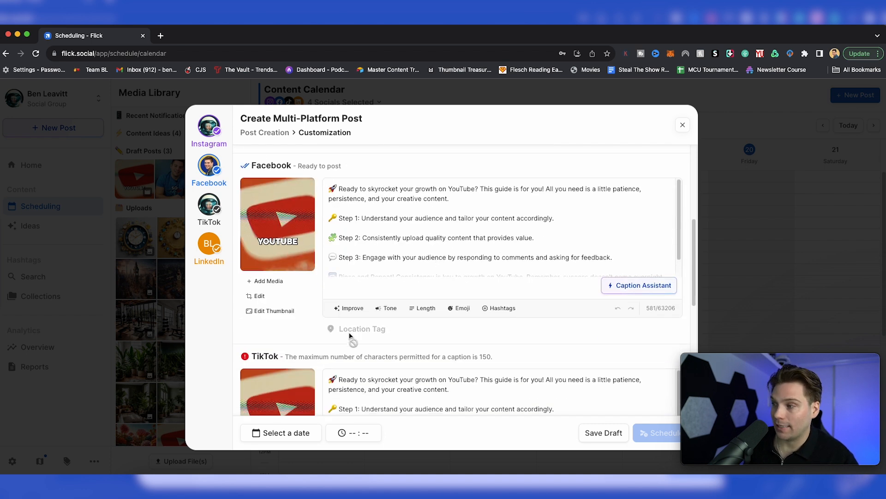
scroll(456, 283, "down", 1)
scroll(456, 283, "down", 6)
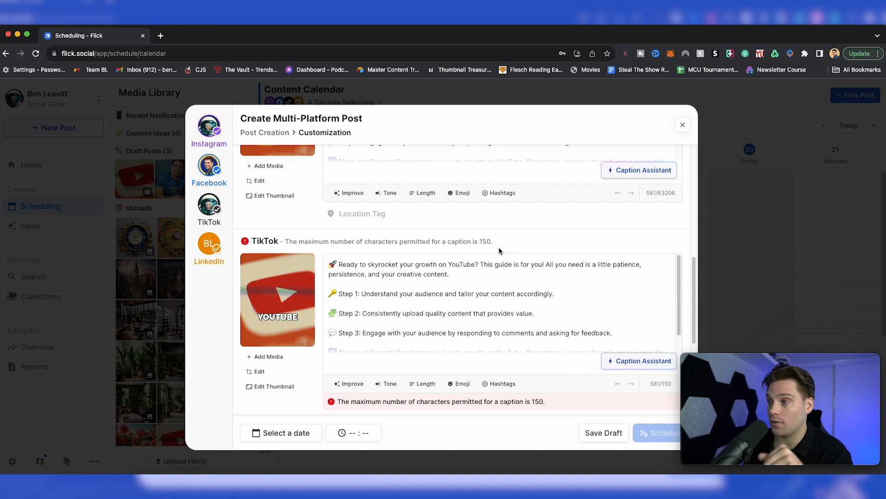
Step: Replace the TikTok caption with "Lets skyrocket your youtube growth"
scroll(462, 311, "down", 1)
left_click_drag(633, 343, 329, 263)
key("BackSpace")
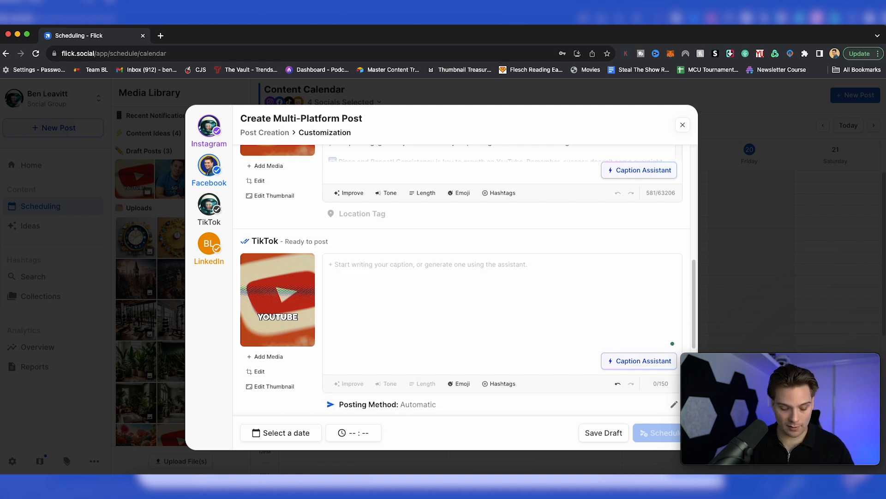
type("Lets skyrocket your youtube growth")
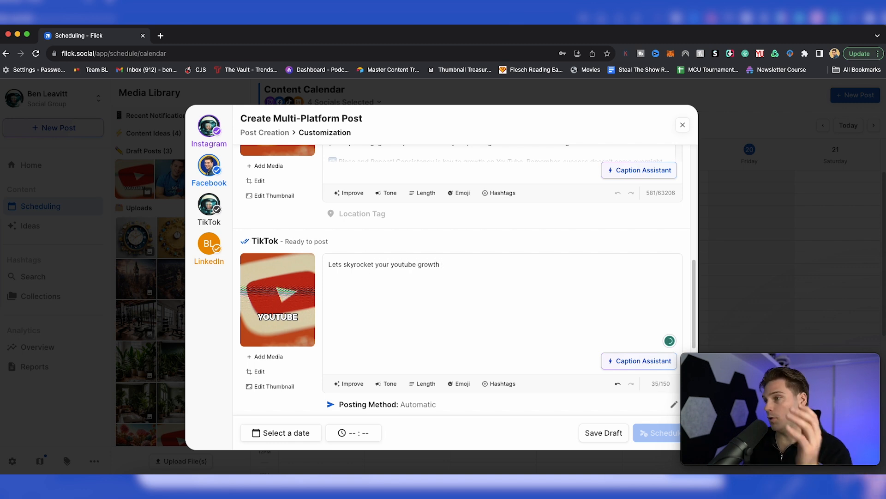
Step: Check the versions through to LinkedIn and schedule all four posts for Saturday, 21st October at 1:45pm
scroll(479, 298, "down", 5)
scroll(397, 370, "up", 4)
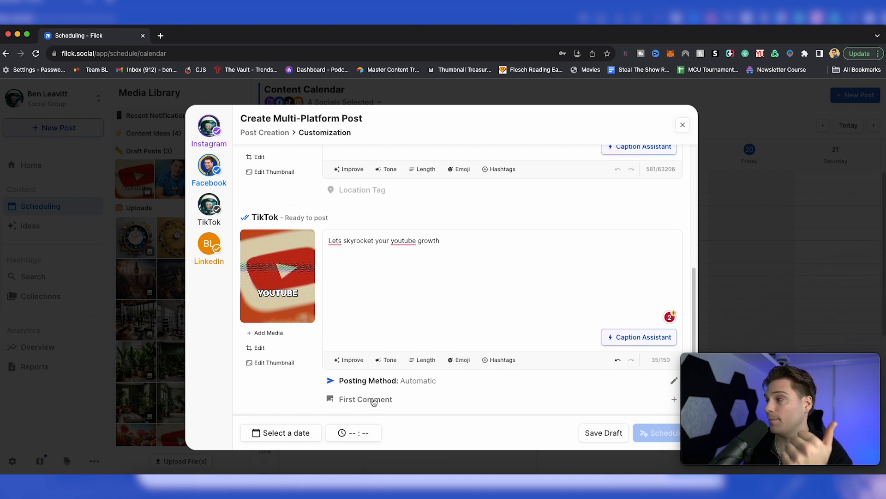
scroll(376, 400, "down", 3)
scroll(449, 257, "up", 15)
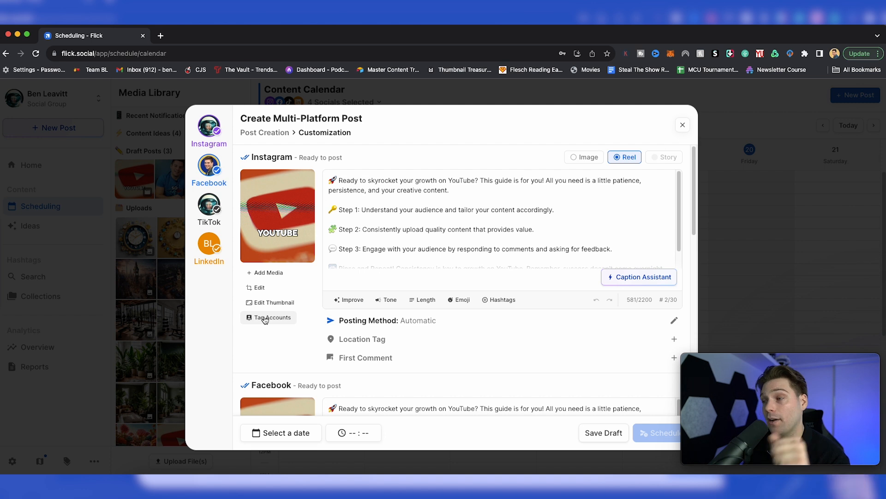
scroll(417, 261, "down", 15)
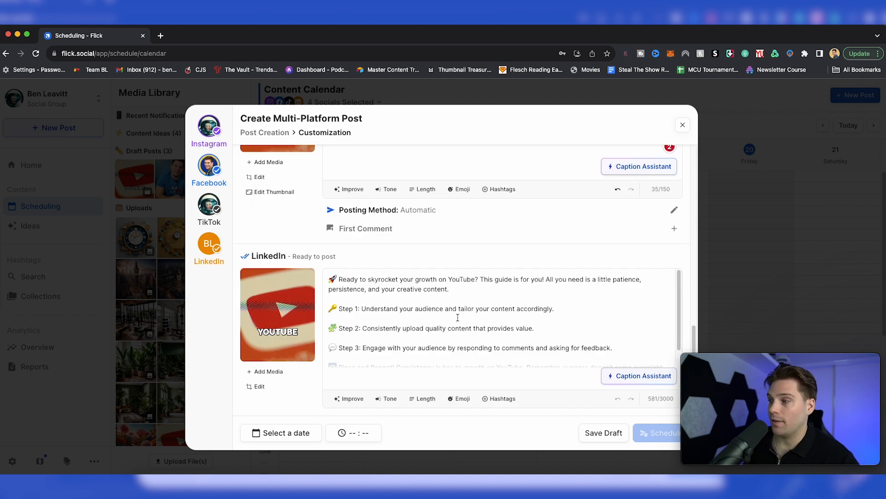
scroll(449, 315, "down", 1)
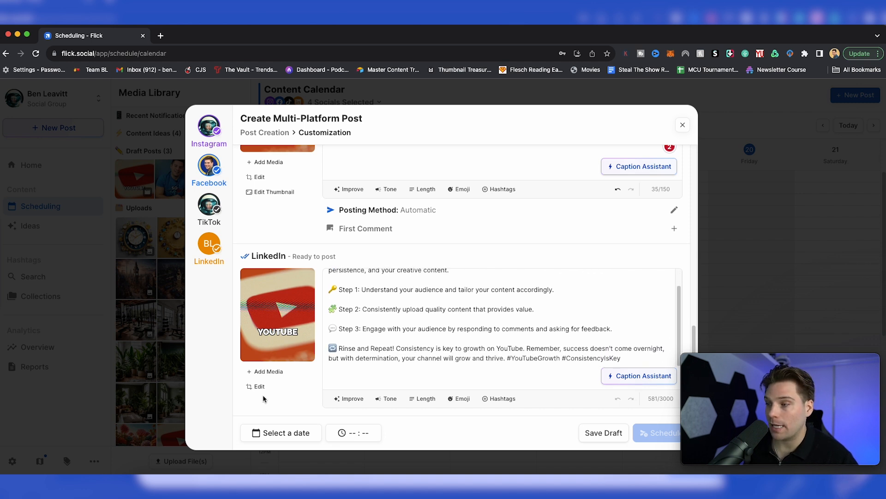
left_click(289, 433)
left_click(334, 353)
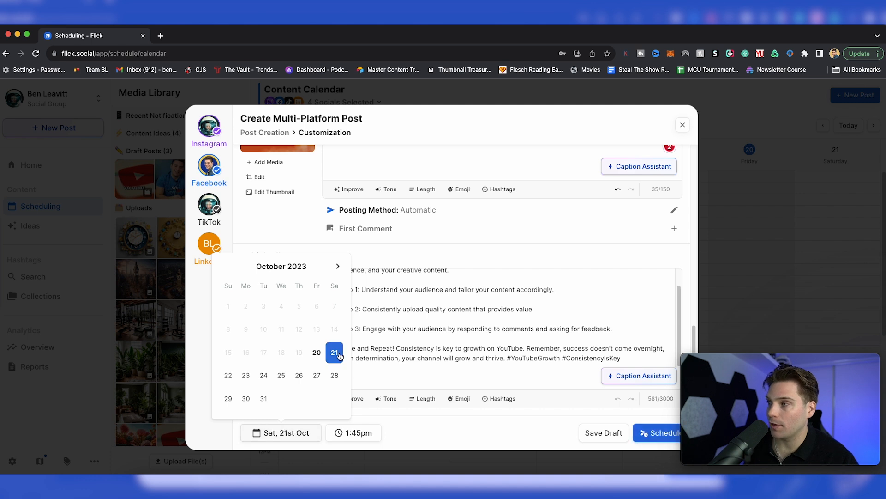
left_click(660, 442)
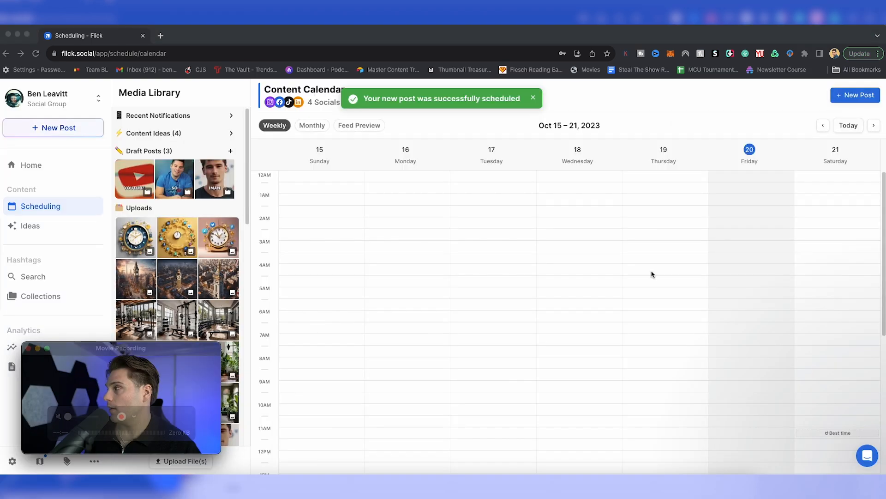
Step: Find the scheduled YouTube posts on Saturday the 21st in the weekly calendar and view the Instagram one's details
scroll(822, 258, "down", 3)
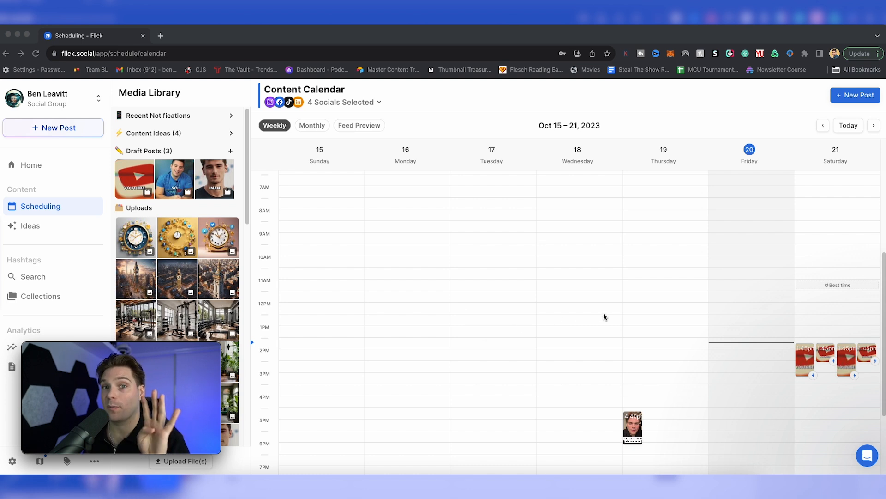
left_click(806, 356)
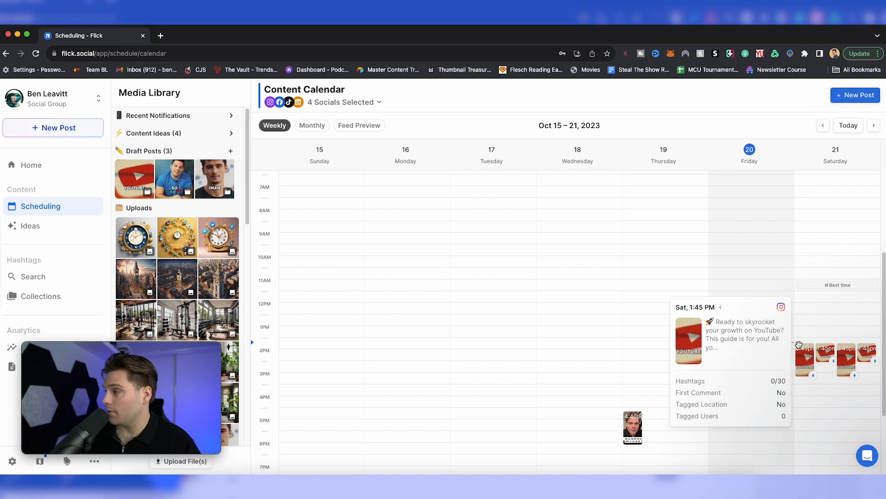
Step: Open the scheduled Instagram Reel post from the calendar and review its caption and settings
left_click(805, 356)
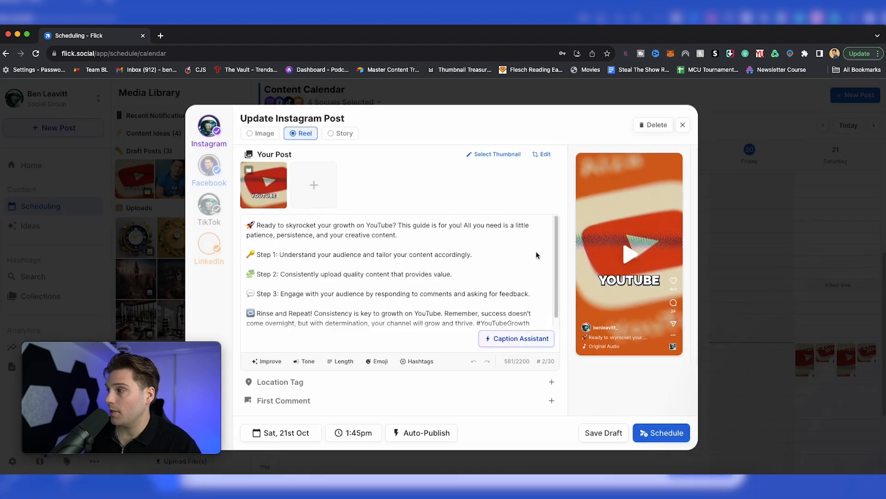
scroll(375, 287, "down", 1)
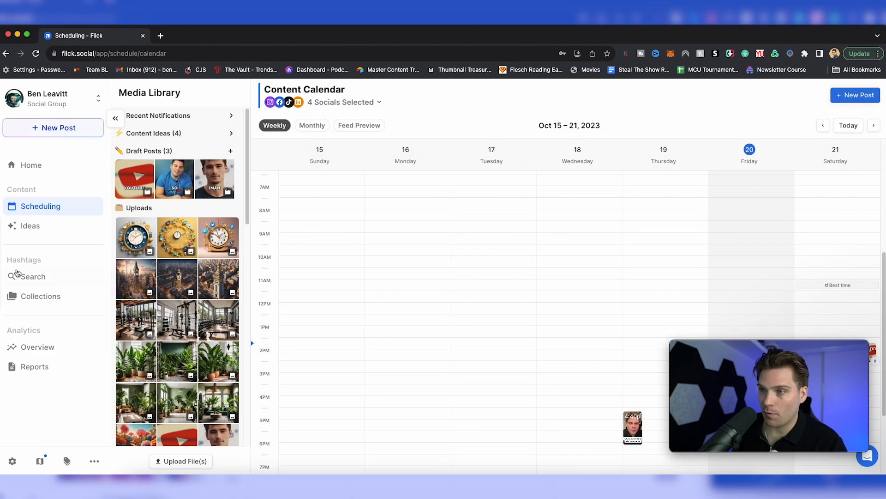
Step: Open the hashtag search and look up "socialmediagrowth"
left_click(33, 276)
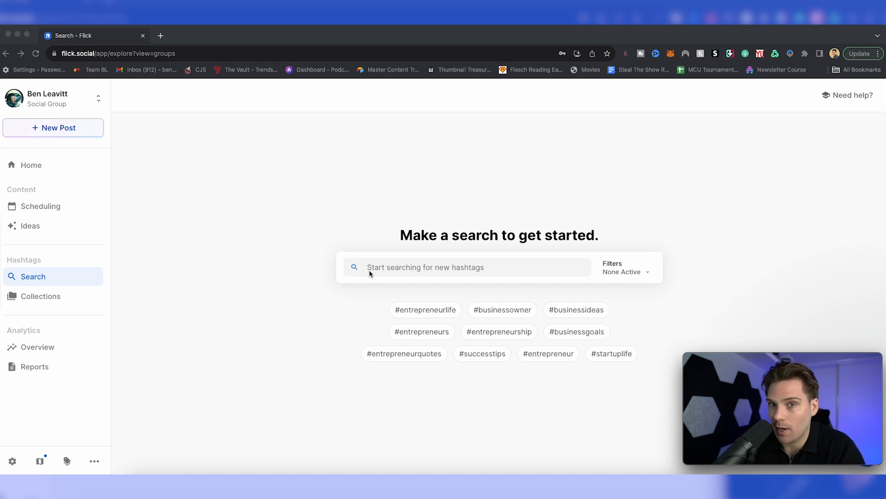
left_click(388, 269)
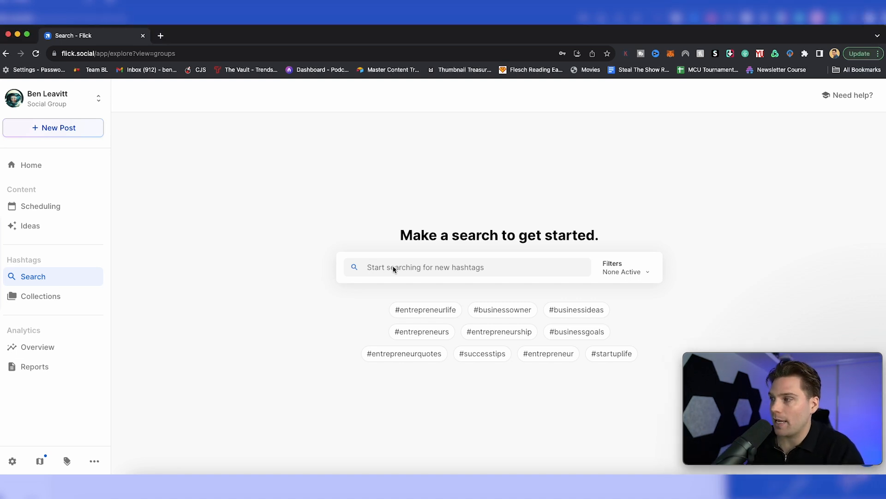
left_click(393, 265)
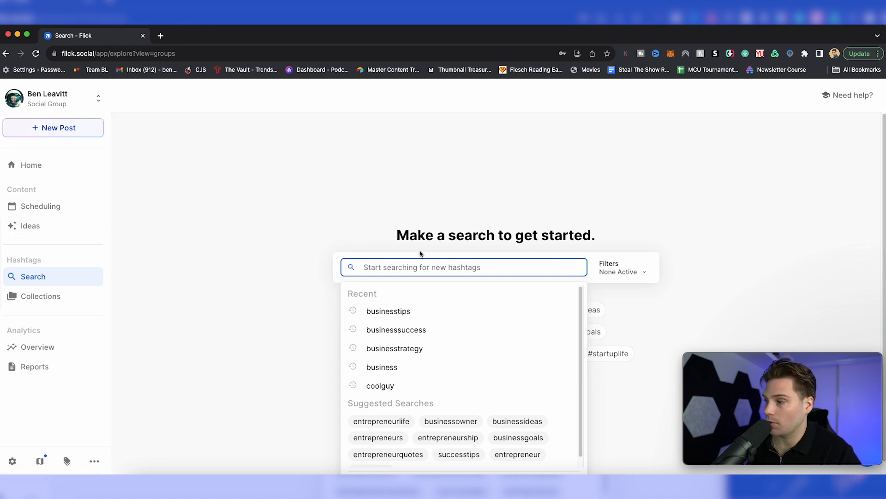
type("socialmedia")
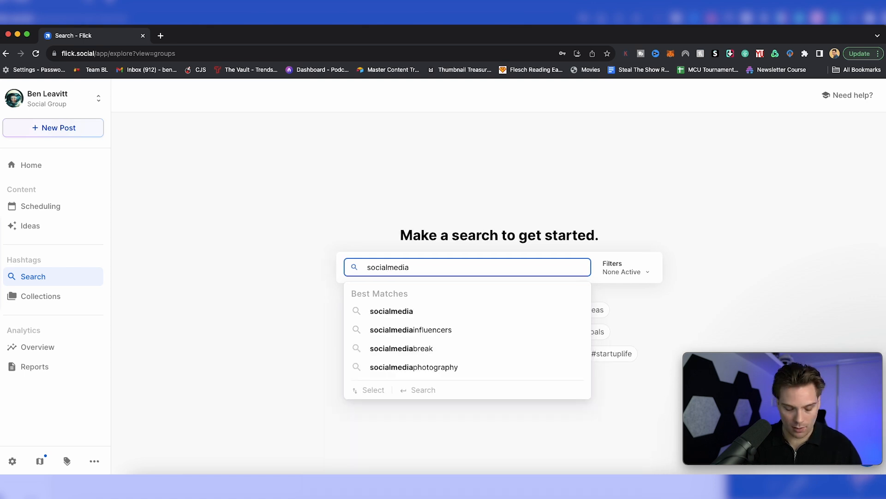
type("growth")
key("Return")
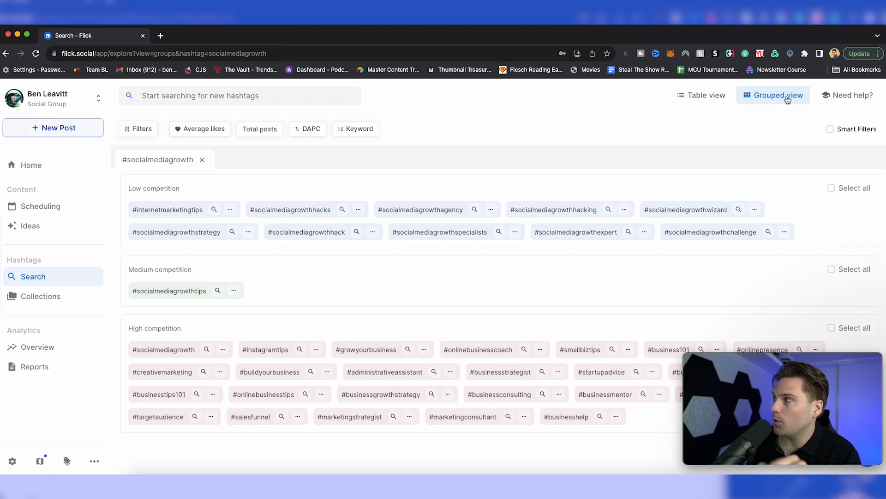
Step: Compare the table and grouped result layouts, ending in table view, and check #socialmediagrowth's competition score and potential reach
left_click(692, 96)
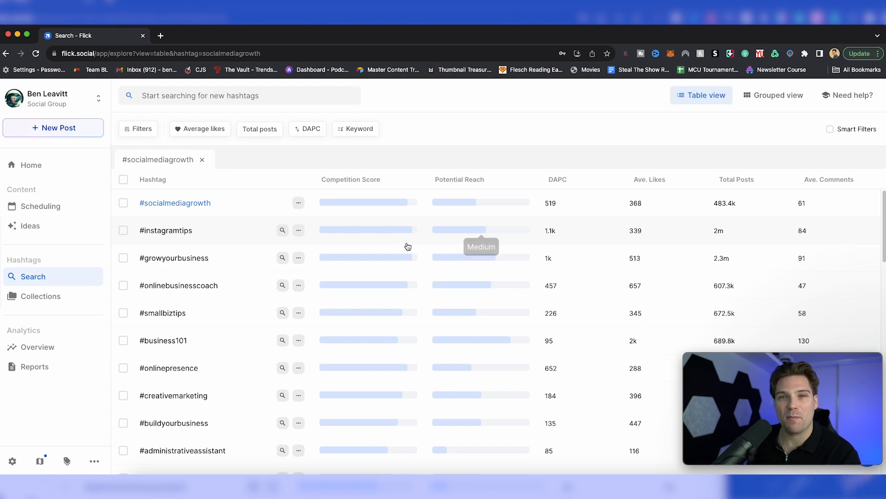
mouse_move(405, 209)
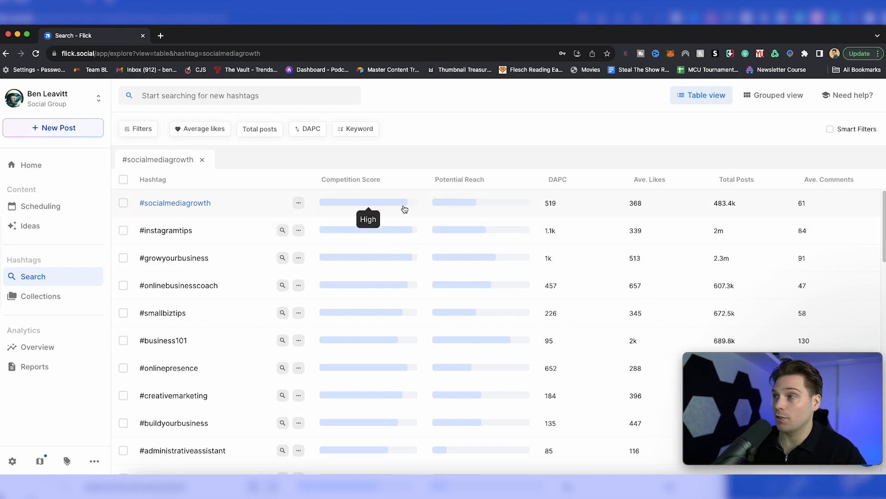
left_click(769, 97)
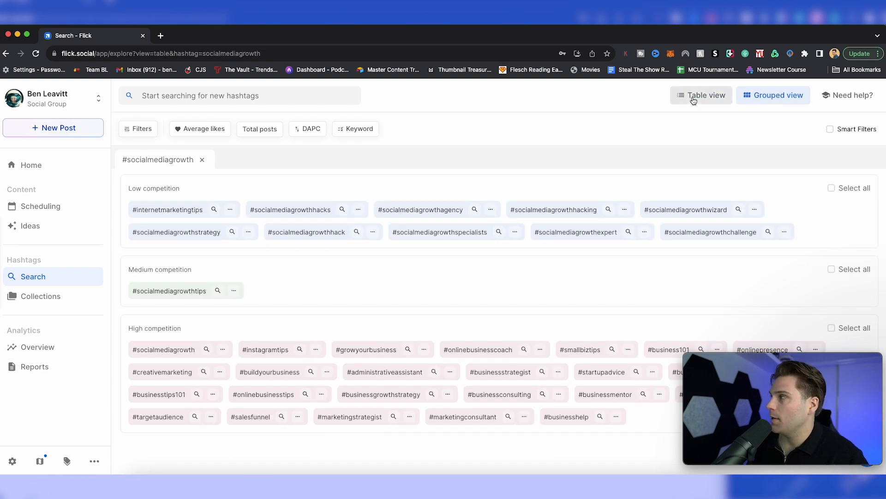
left_click(695, 95)
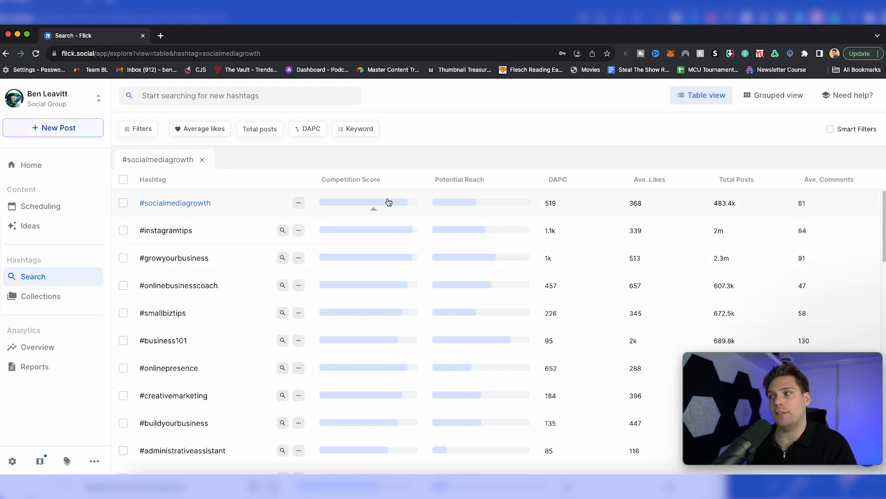
mouse_move(389, 202)
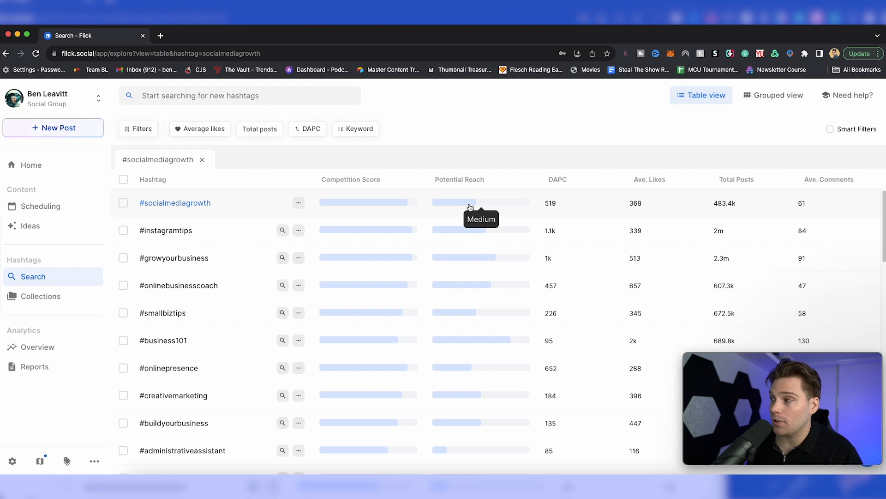
mouse_move(473, 205)
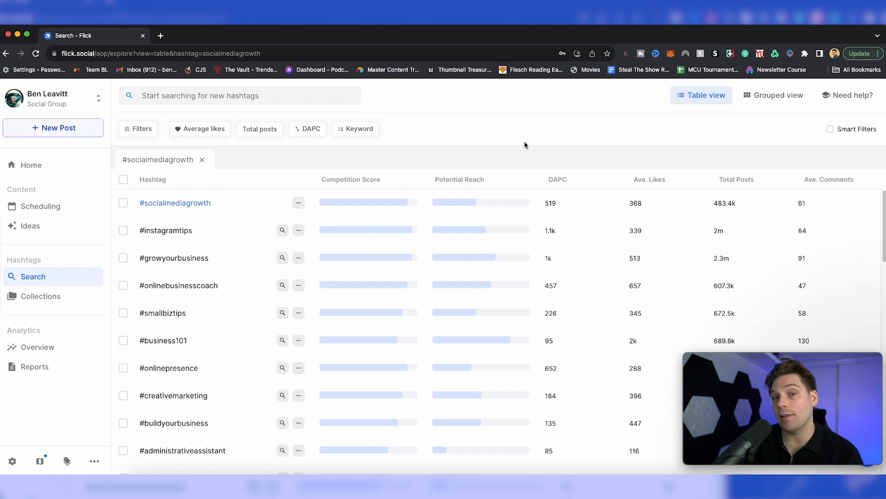
Step: Try the Smart Filters on the #socialmediagrowth results and switch them off again
left_click(830, 129)
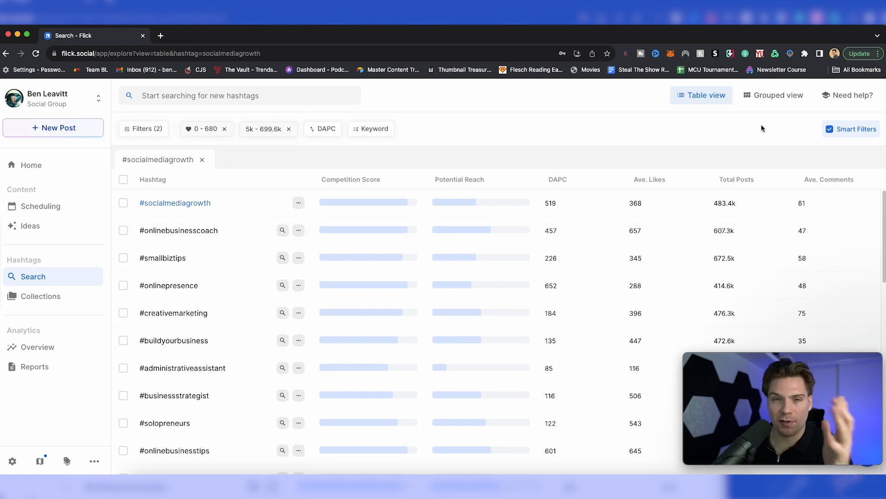
left_click(830, 130)
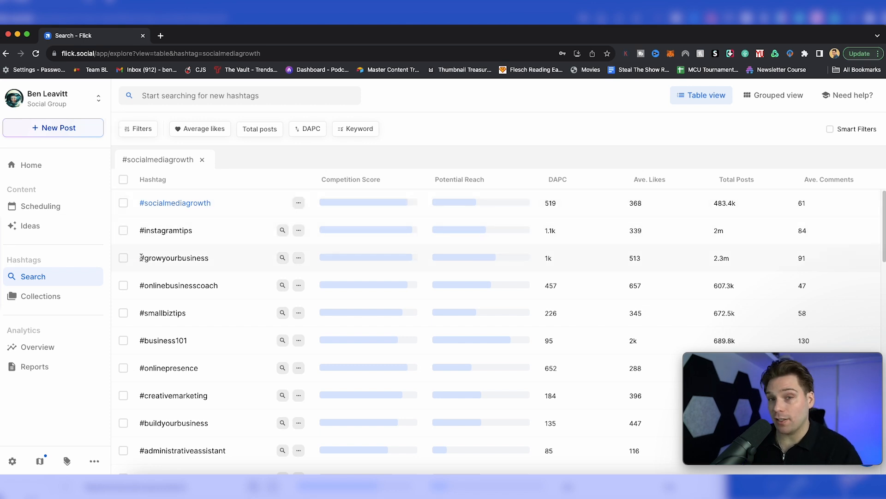
Step: Select the hashtags #socialmediagrowth, #growyourbusiness and #smallbiztips in the results
left_click(123, 203)
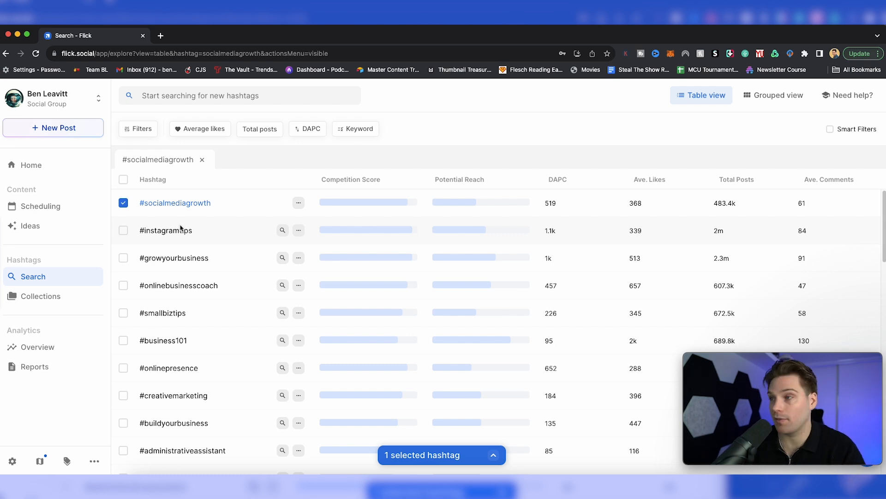
left_click(123, 257)
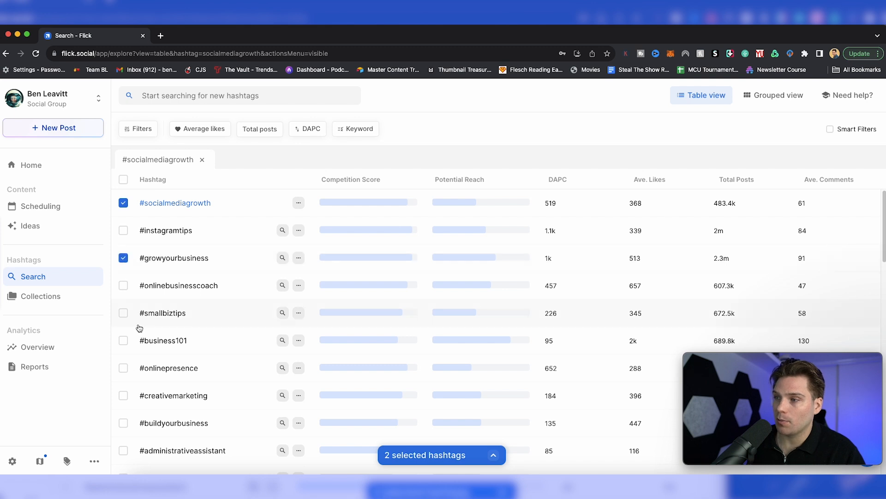
left_click(123, 313)
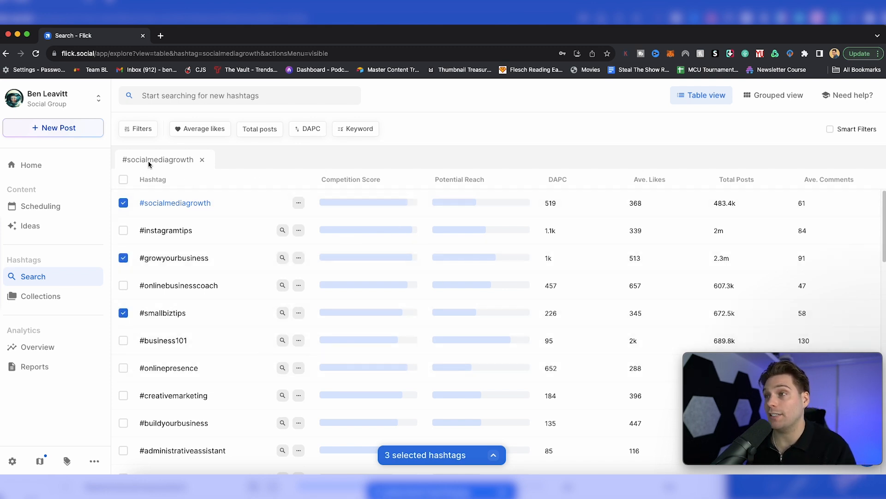
Step: Search for "onlinebusiness" hashtags and add #entreprenuer, #entreprenuership and #entreprenuerlife to the selection
left_click(200, 89)
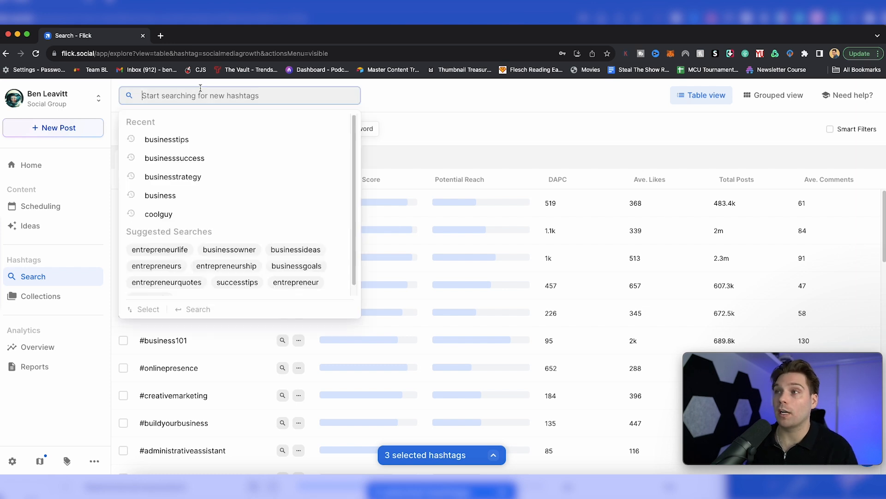
type("onlinebusiness")
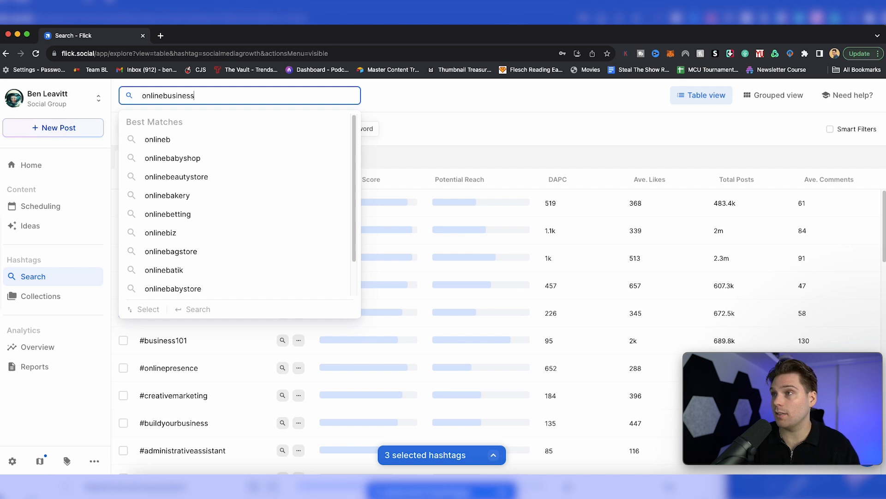
key("Return")
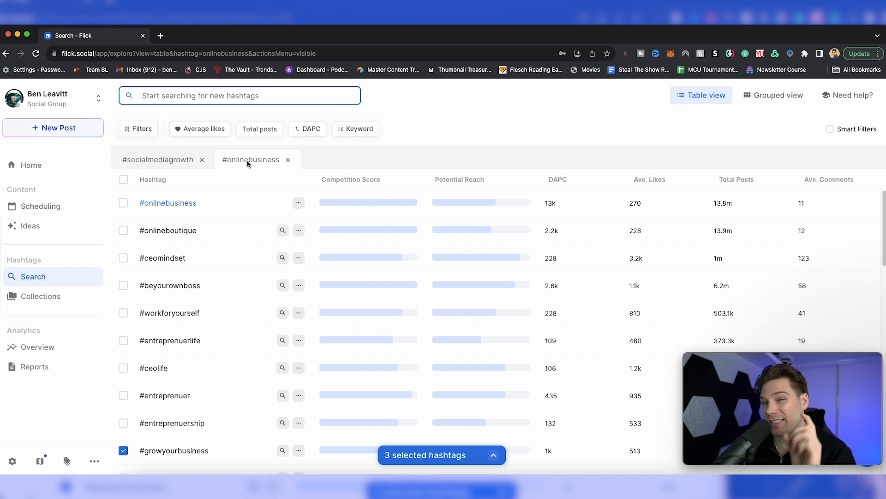
left_click(124, 396)
left_click(123, 426)
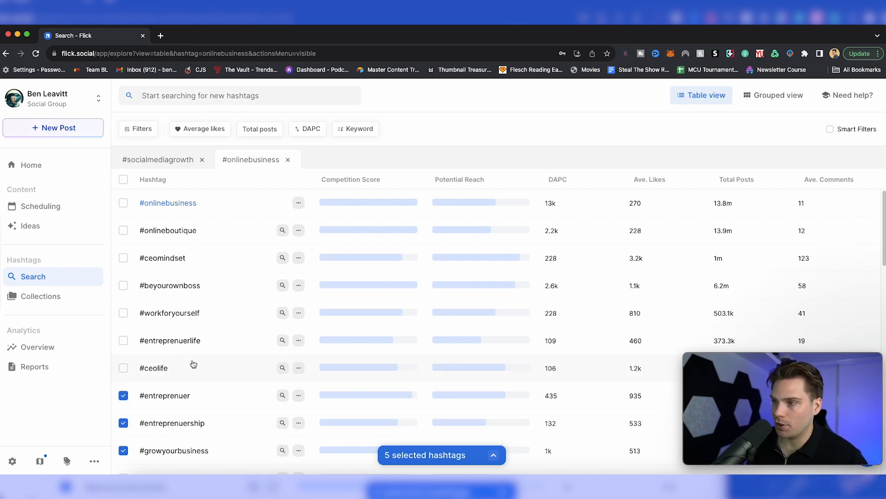
left_click(123, 341)
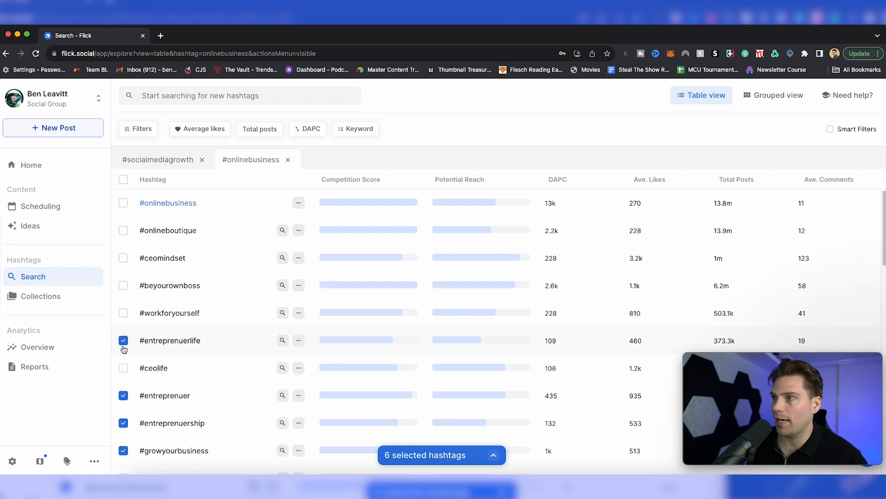
Step: Return to the #socialmediagrowth results and add #onlinepresence, #creativemarketing and #buildyourbusiness to the selection
left_click(156, 166)
scroll(179, 369, "down", 4)
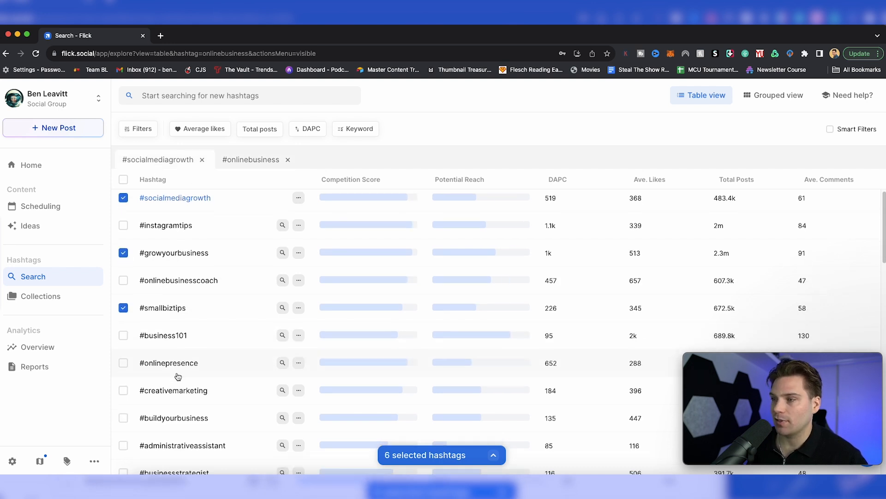
left_click(123, 257)
left_click(124, 285)
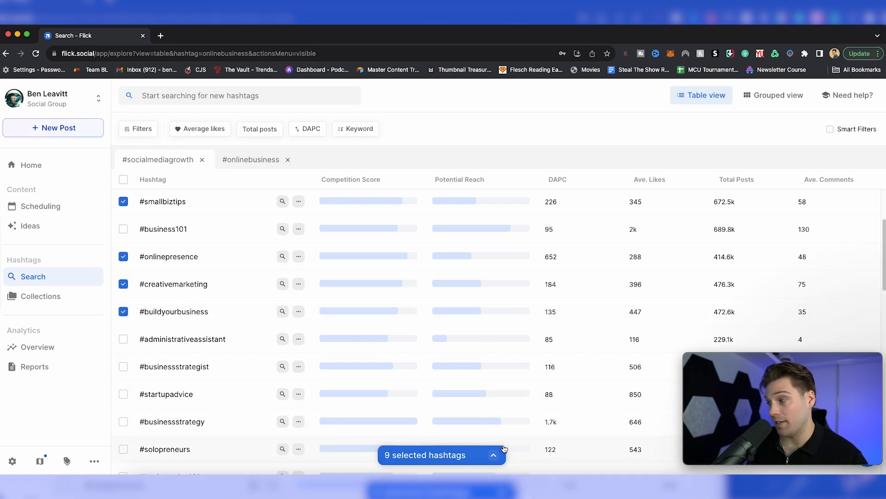
scroll(134, 344, "up", 4)
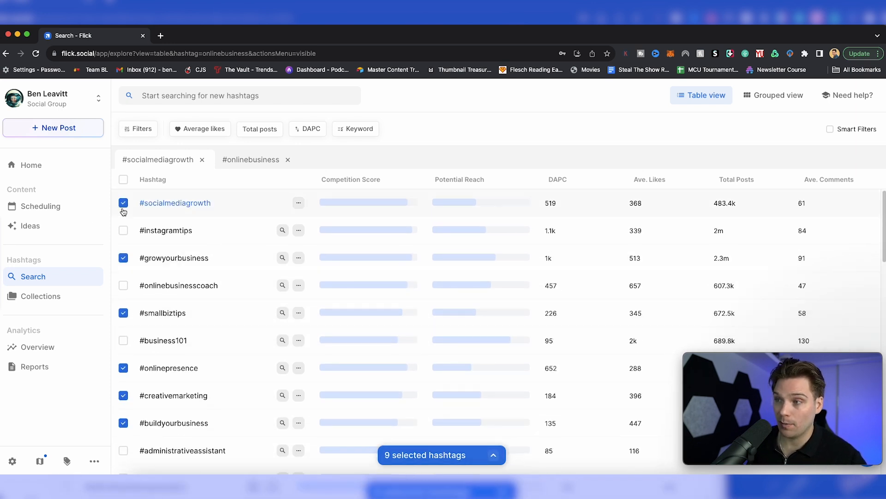
Step: Save the selected hashtags to a new collection named "Social media growth" with a rising-chart emoji
left_click(494, 457)
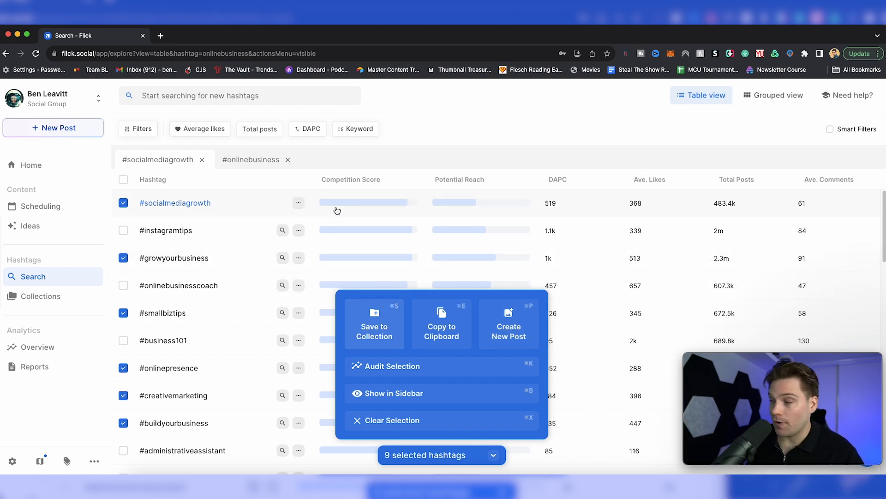
left_click(373, 312)
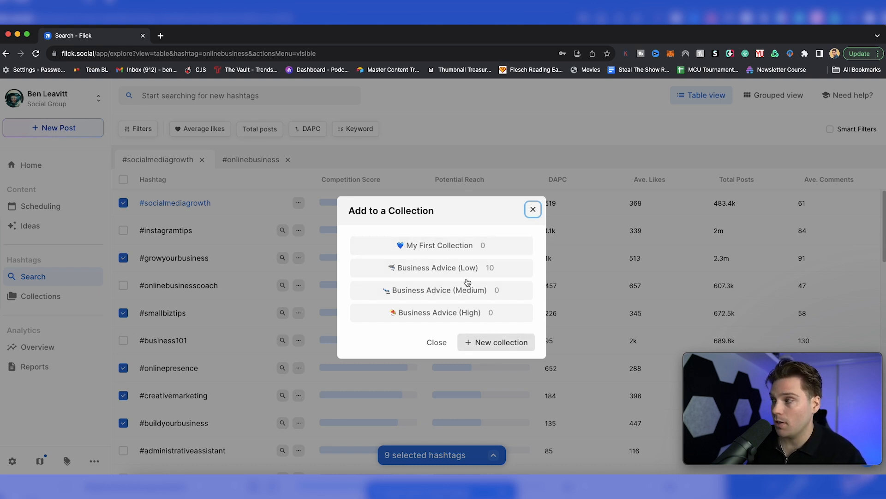
left_click(489, 341)
left_click(425, 280)
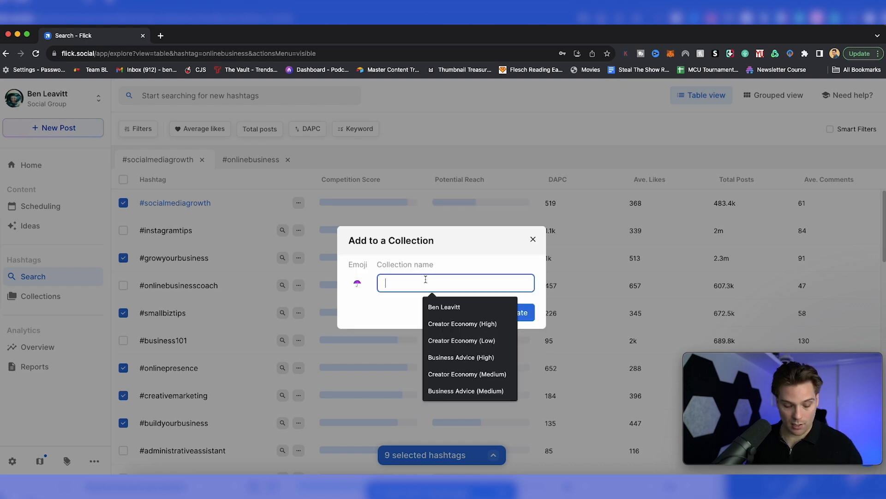
type("Social media growth")
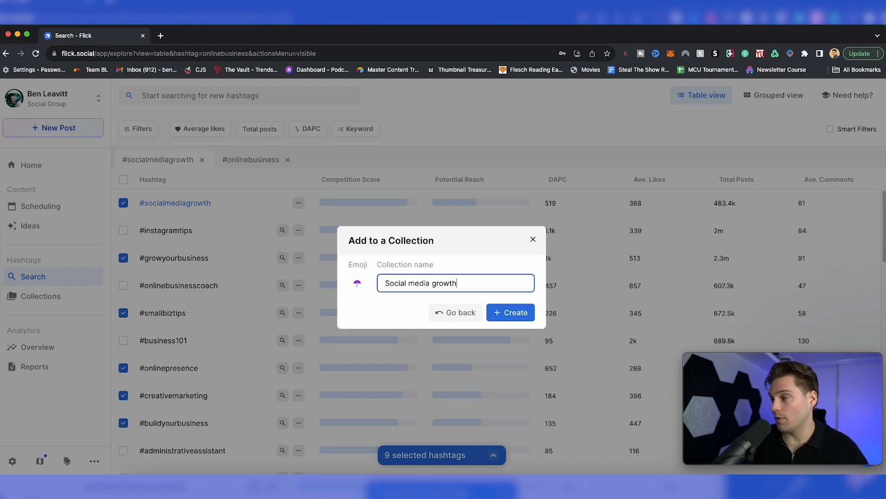
left_click(359, 285)
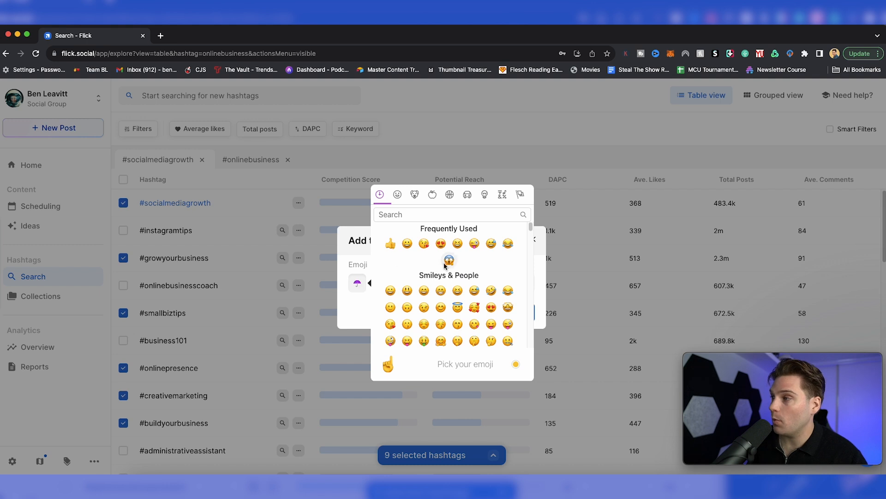
left_click(510, 314)
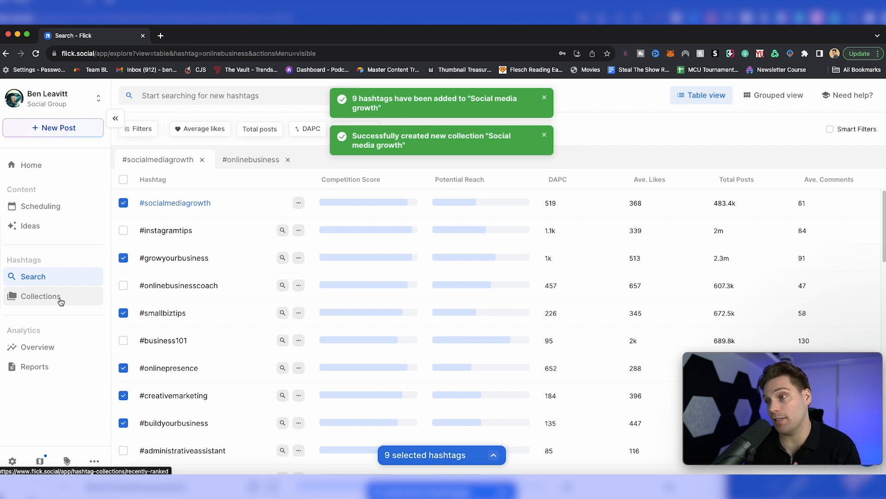
Step: Go to the saved hashtag collections and open the "Social media growth" collection
left_click(35, 300)
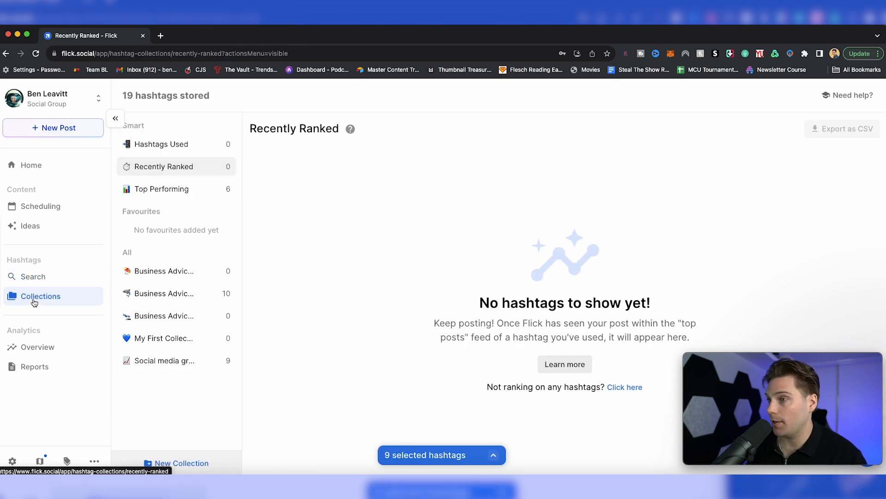
left_click(159, 360)
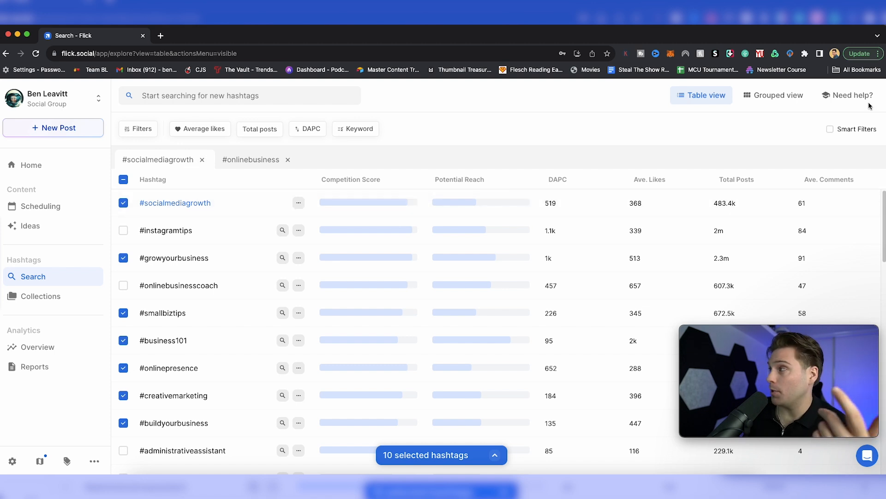
left_click(770, 94)
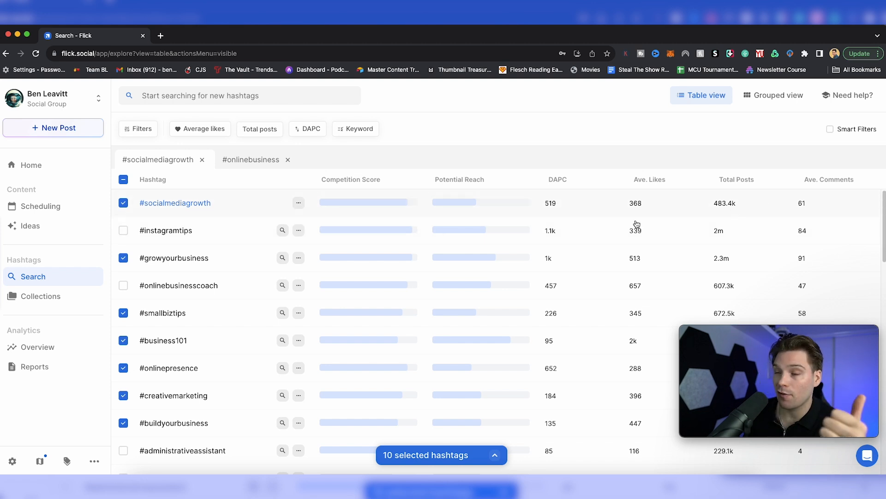
Step: Go via the hashtag collections to the analytics overview and examine the follower change, people reached, profile visits and website clicks metrics
left_click(65, 296)
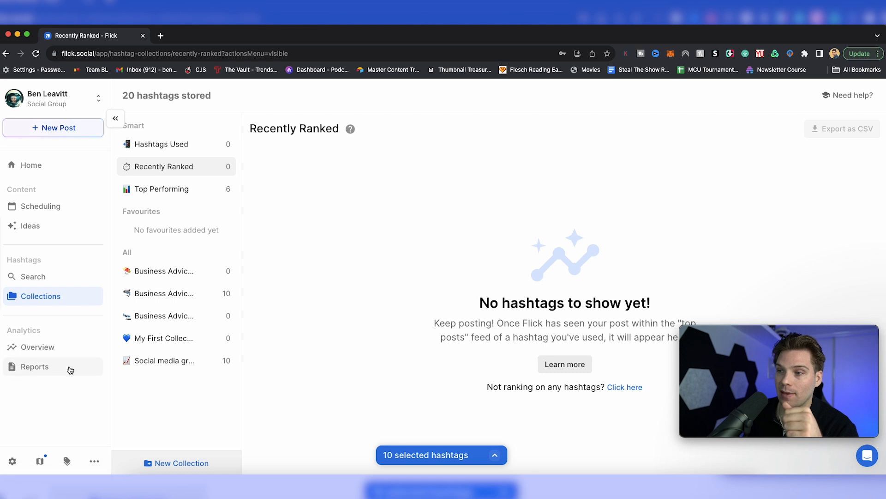
left_click(49, 352)
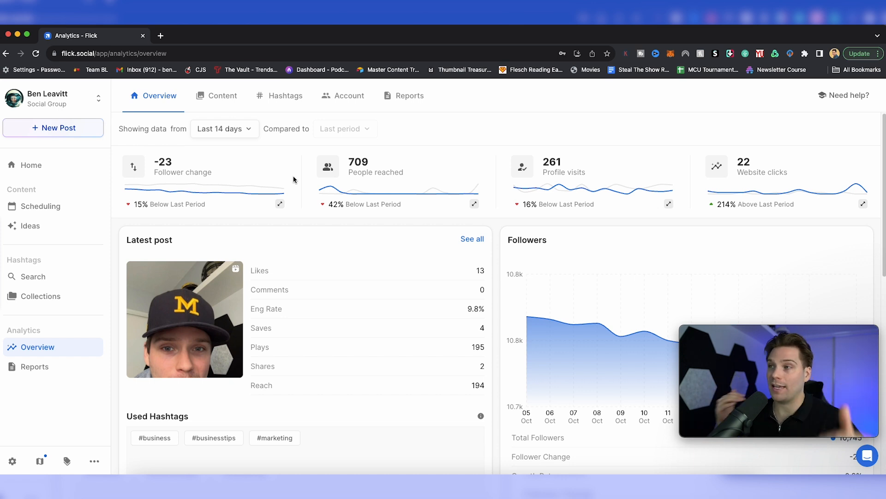
mouse_move(151, 169)
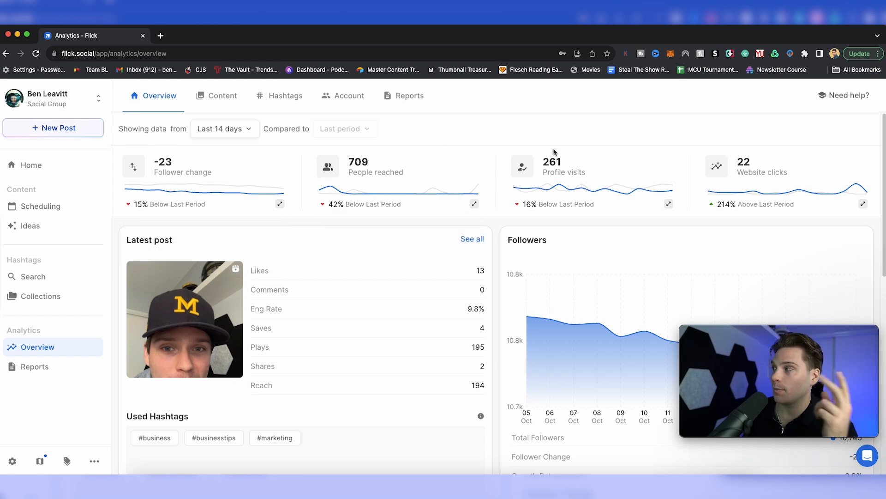
mouse_move(755, 184)
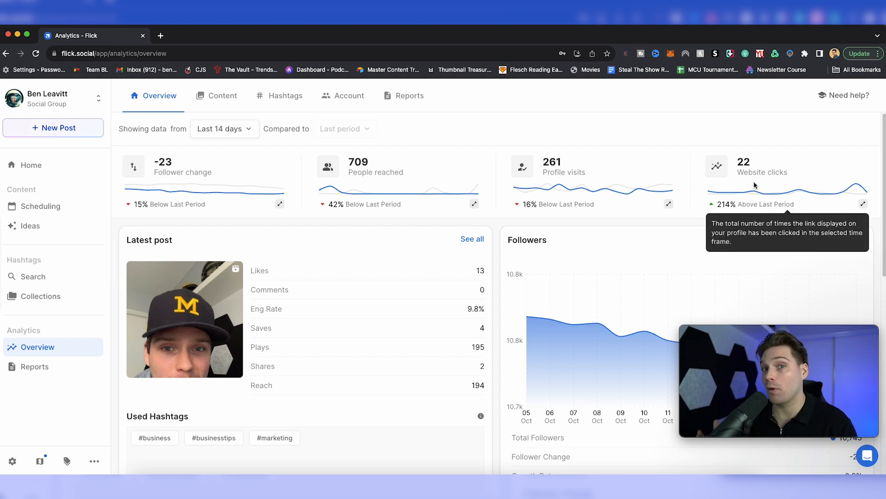
mouse_move(558, 172)
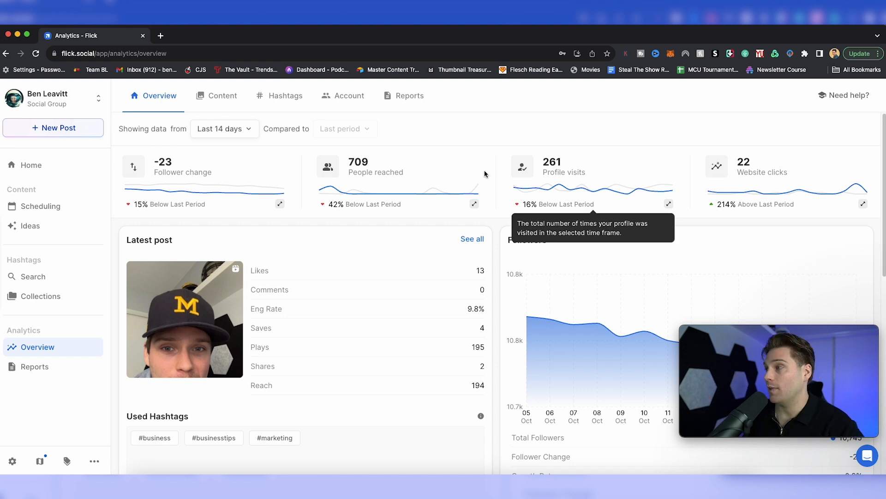
Step: Examine the overview's latest post, followers, audience activity, reach and impressions, and profile activity sections
scroll(244, 344, "down", 1)
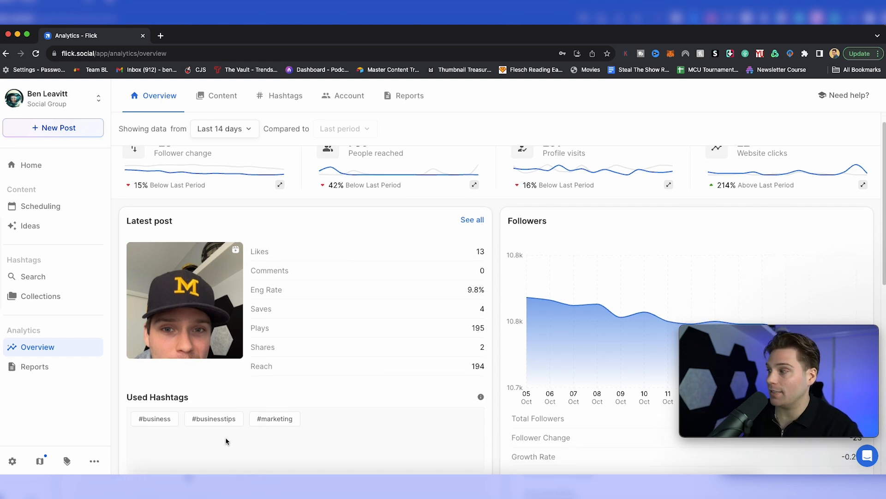
scroll(744, 302, "down", 2)
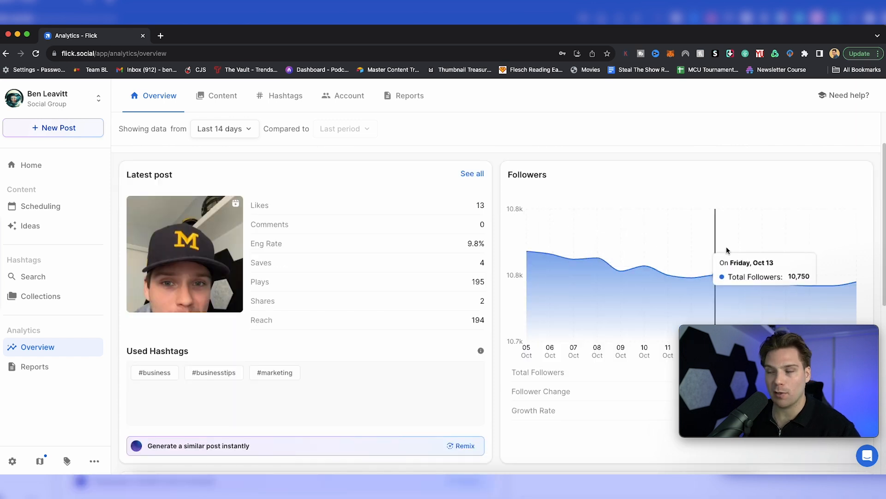
scroll(595, 244, "down", 8)
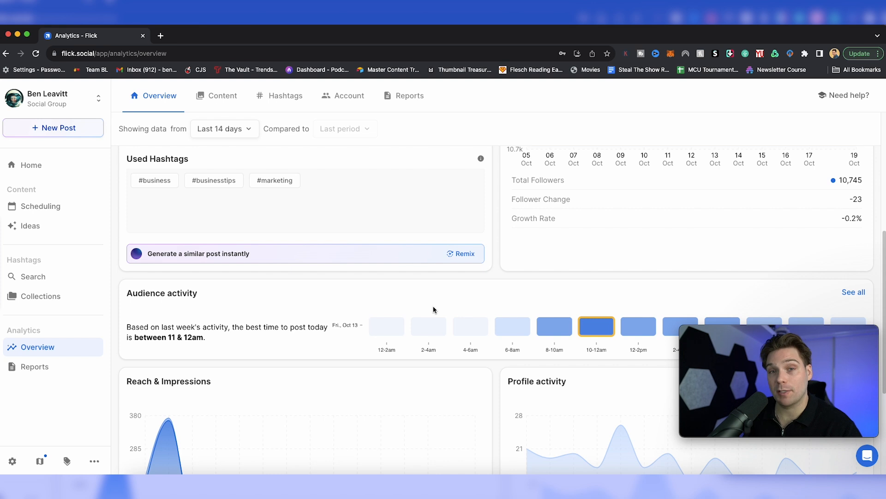
scroll(596, 325, "down", 7)
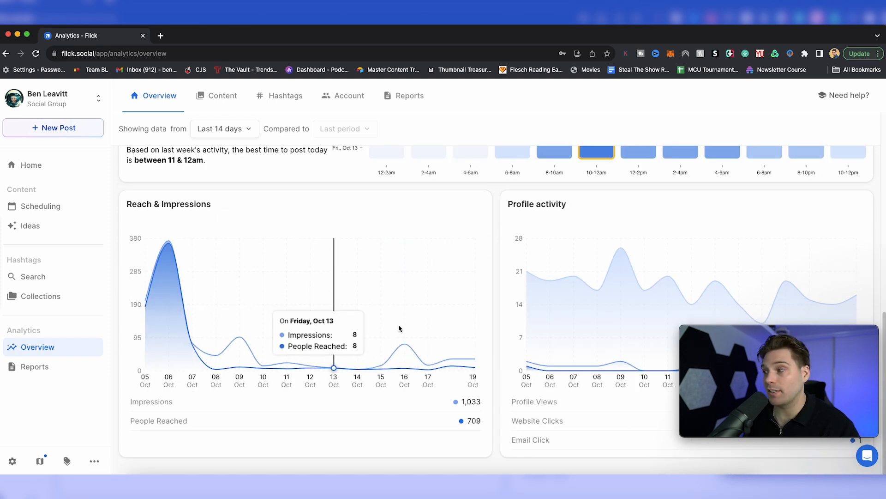
scroll(643, 306, "up", 17)
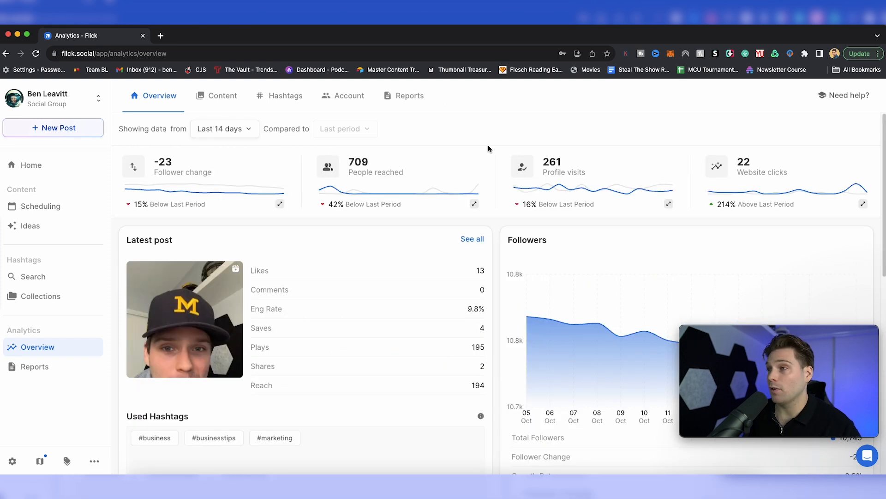
left_click(253, 132)
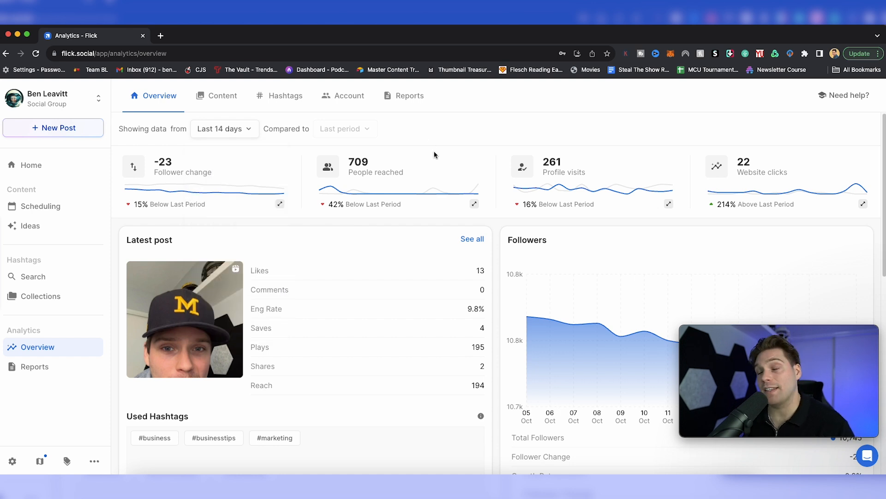
Step: Show the content analytics for the last 365 days and view the Reels and Story results
left_click(215, 98)
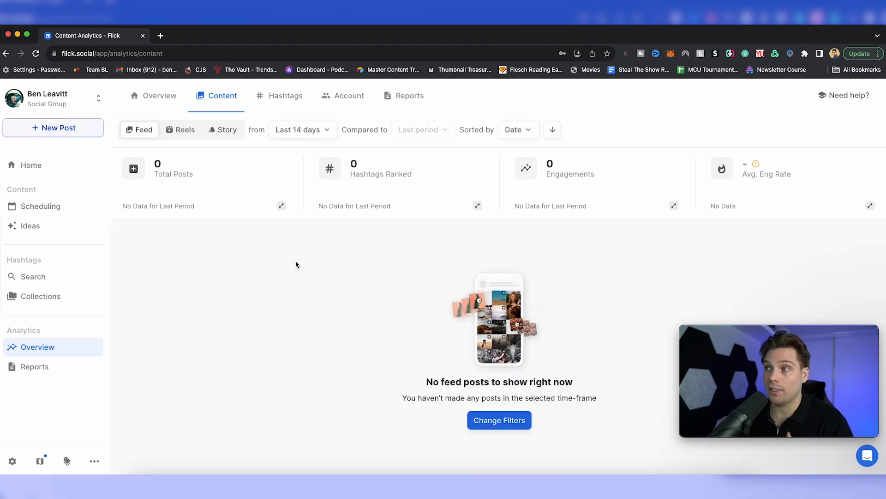
left_click(329, 133)
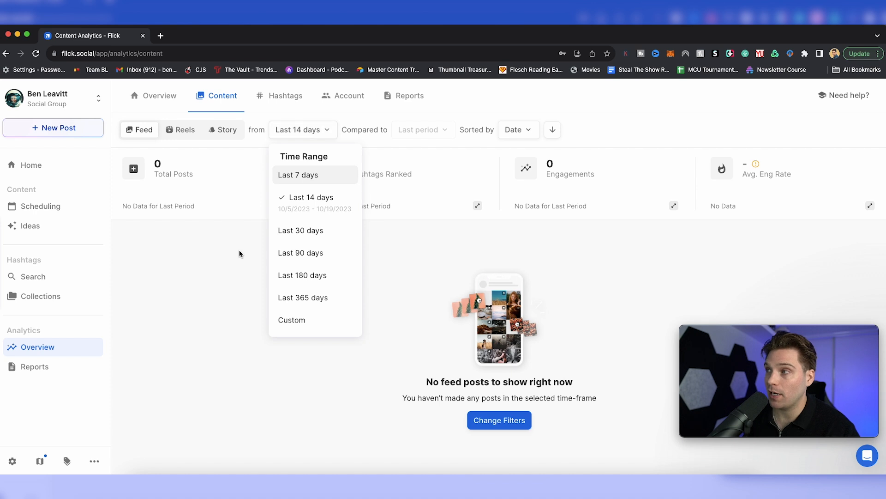
left_click(303, 275)
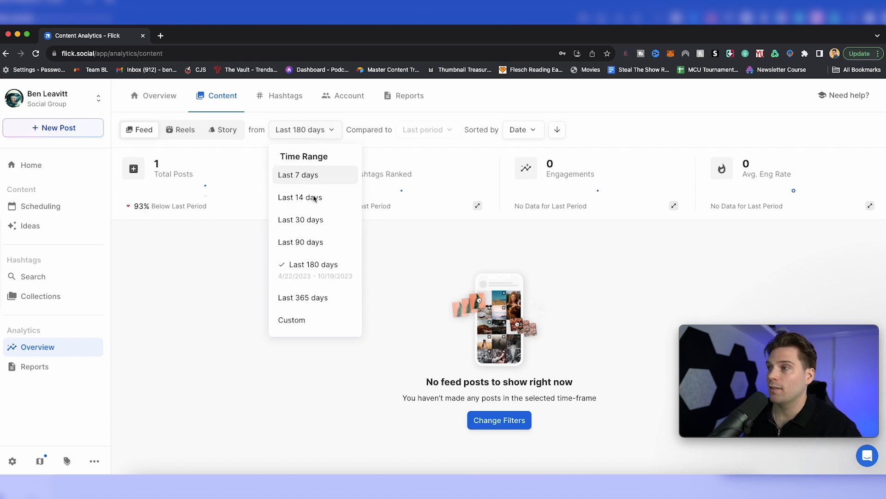
left_click(325, 301)
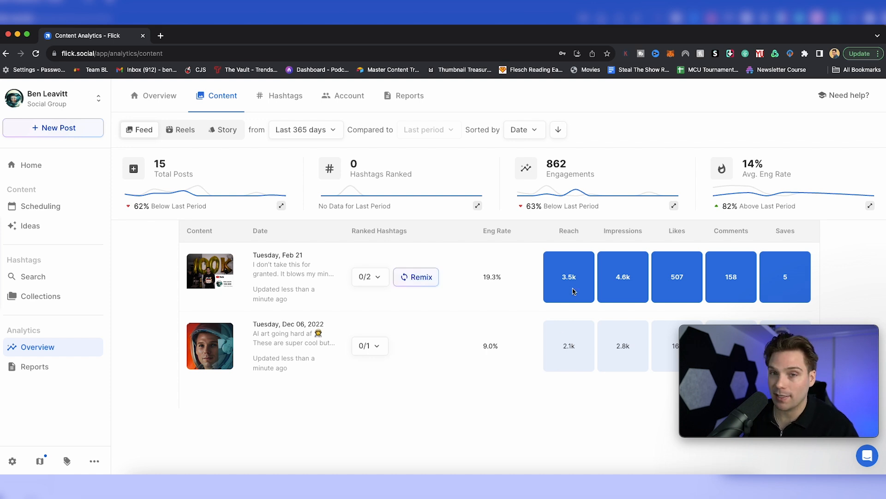
left_click(184, 130)
left_click(226, 131)
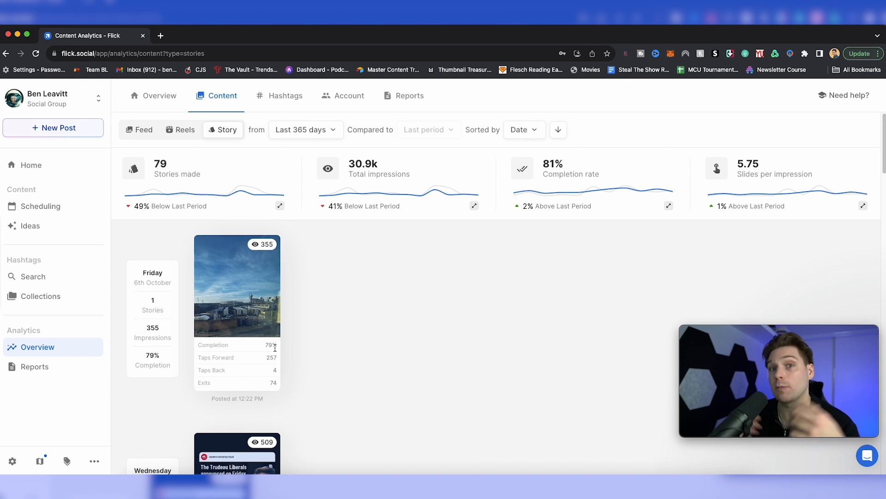
Step: Open the hashtag analytics and examine the ranking metrics and the hashtags grouped by performance level
left_click(283, 102)
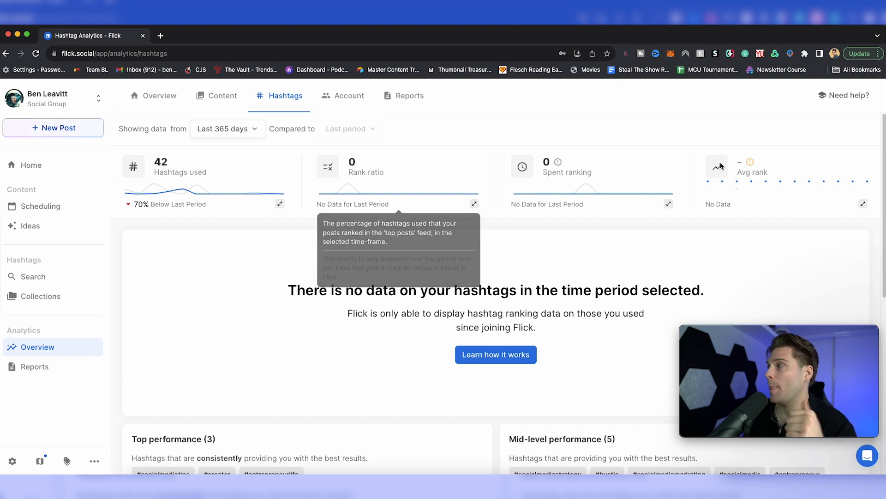
mouse_move(580, 173)
scroll(311, 220, "down", 5)
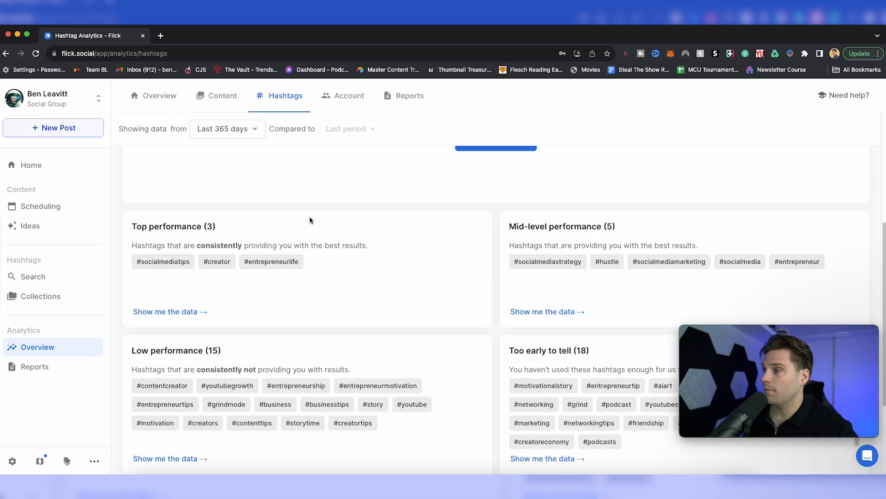
scroll(572, 239, "down", 3)
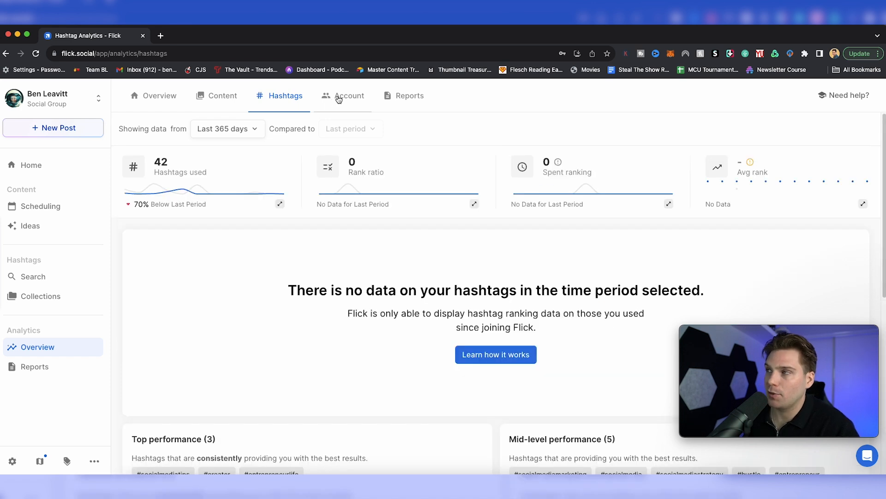
Step: Open the account analytics and examine the followers, reach rate, conversion rate and click through rate metrics
left_click(338, 98)
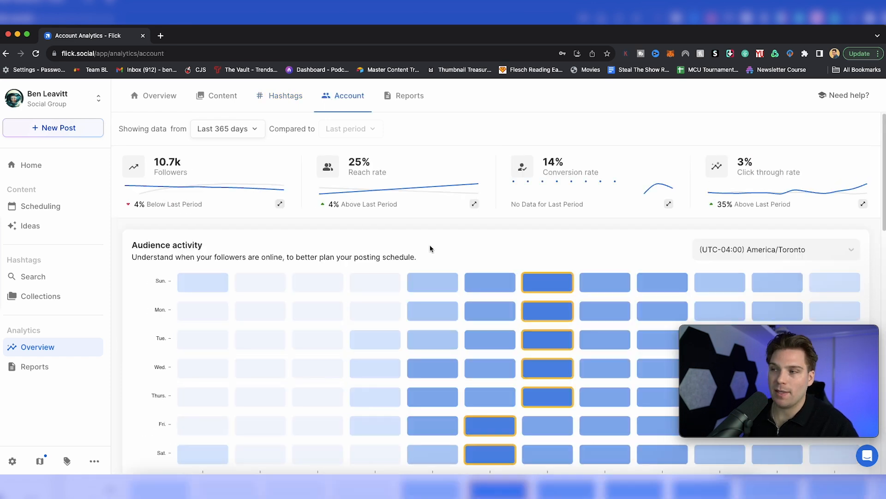
mouse_move(372, 199)
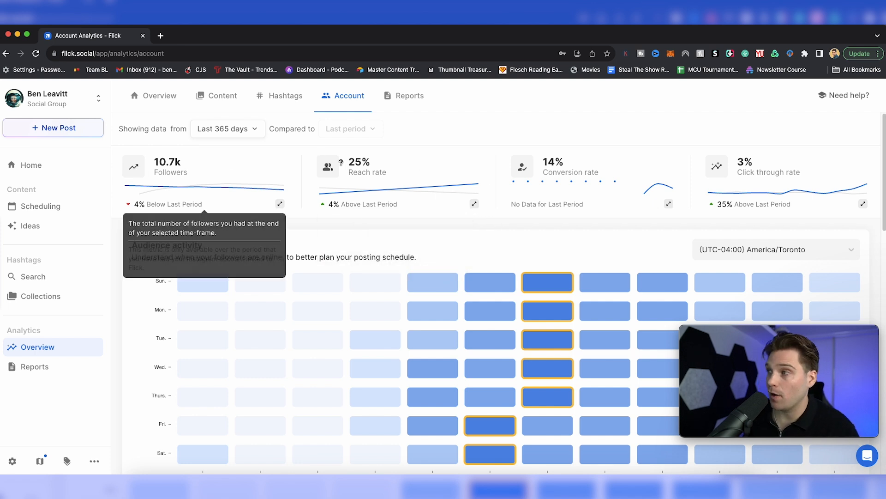
mouse_move(367, 172)
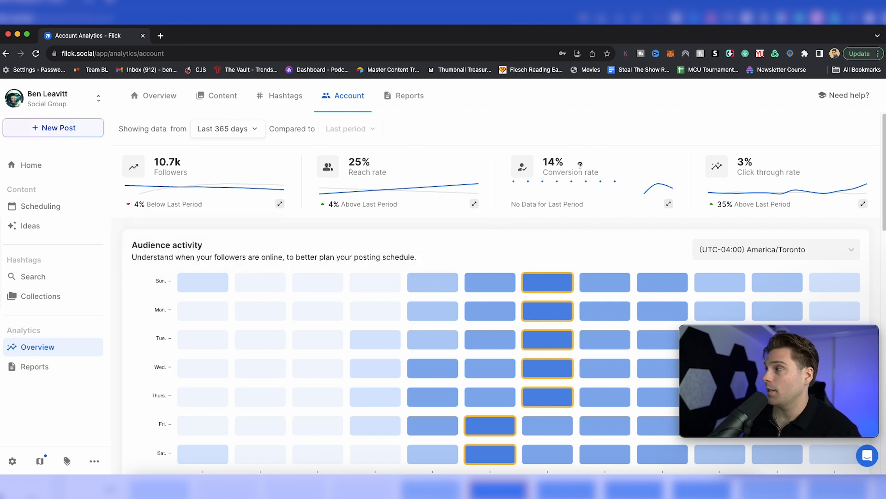
mouse_move(768, 183)
Step: Examine the account's audience activity by day and hour, plus its top countries, cities, languages, and age and gender breakdown
scroll(529, 334, "down", 2)
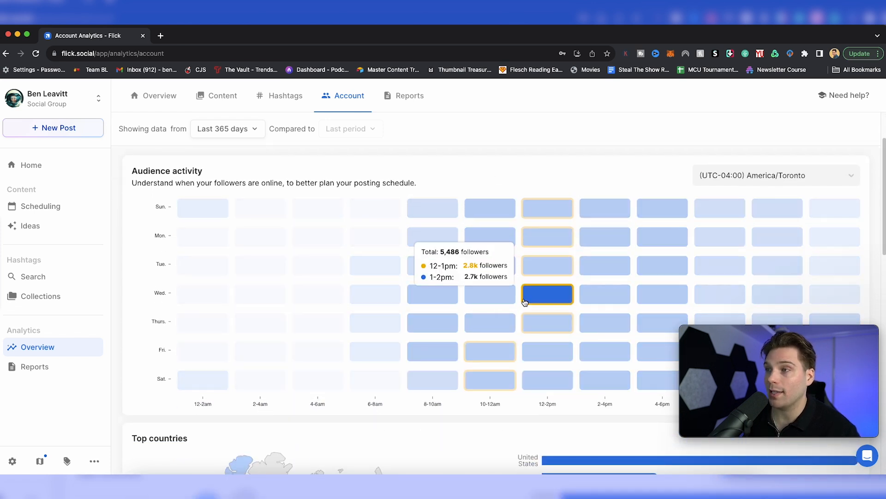
scroll(527, 282, "down", 5)
mouse_move(182, 279)
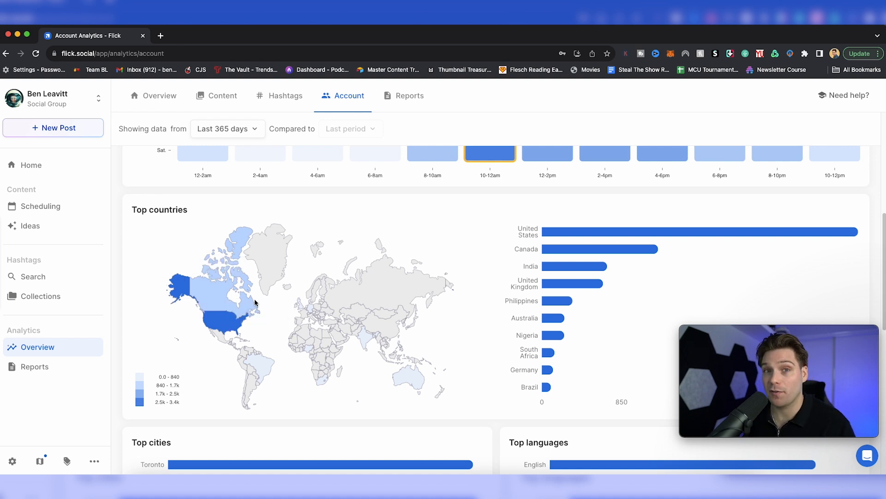
scroll(408, 269, "down", 5)
mouse_move(232, 300)
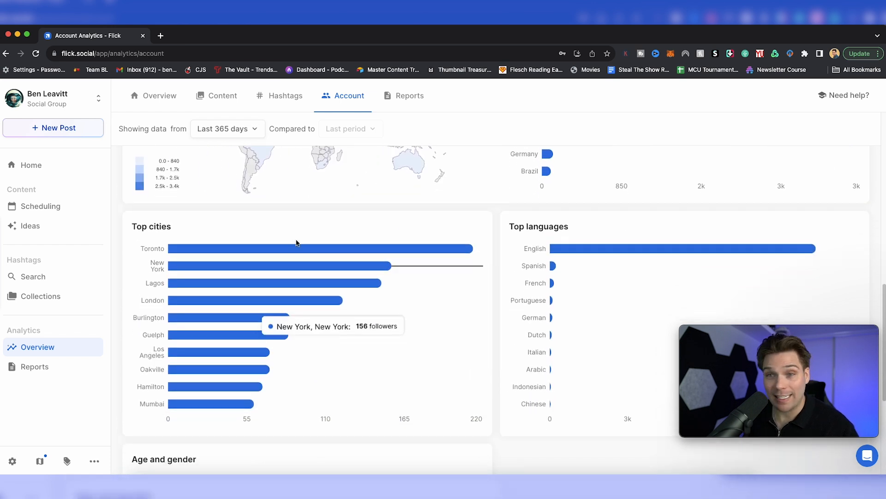
scroll(232, 300, "down", 3)
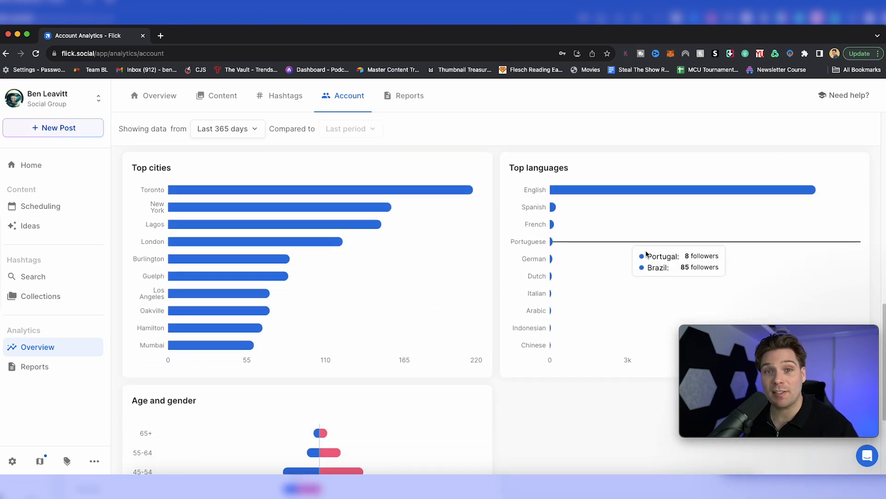
scroll(646, 256, "down", 3)
mouse_move(171, 297)
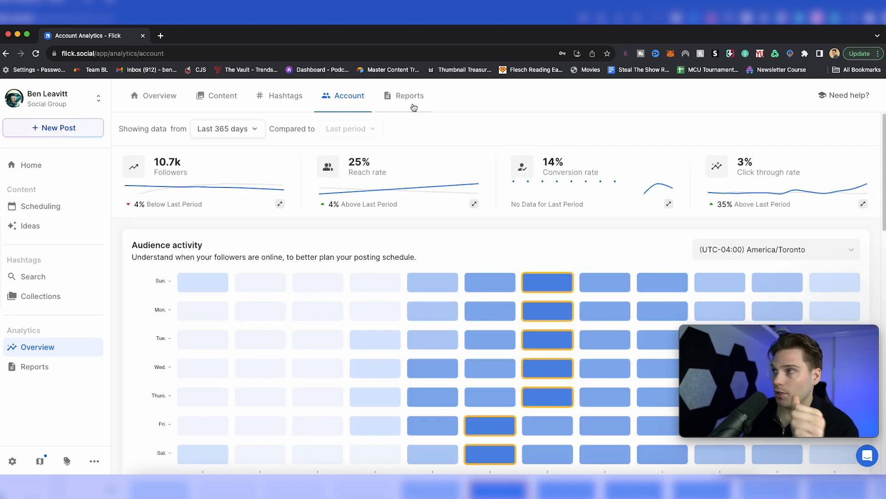
Step: Open the analytics reports and read through the weekly roundup dated 10/15/2023
left_click(410, 95)
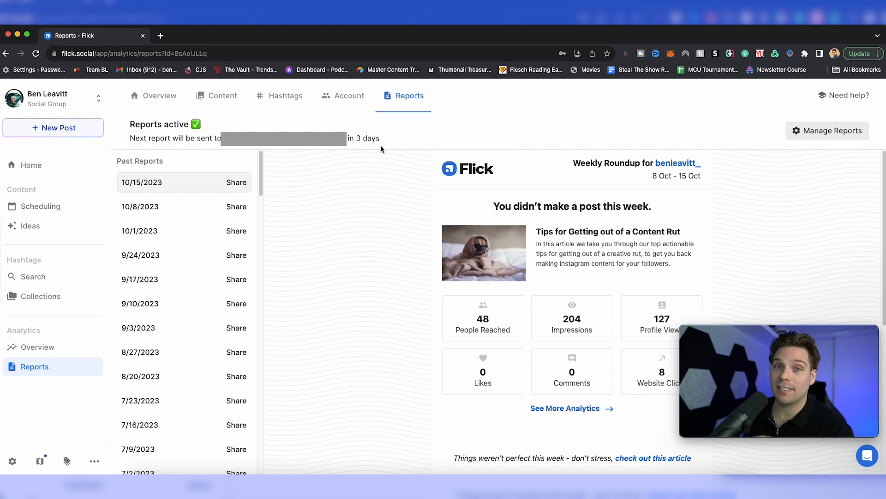
scroll(498, 275, "down", 1)
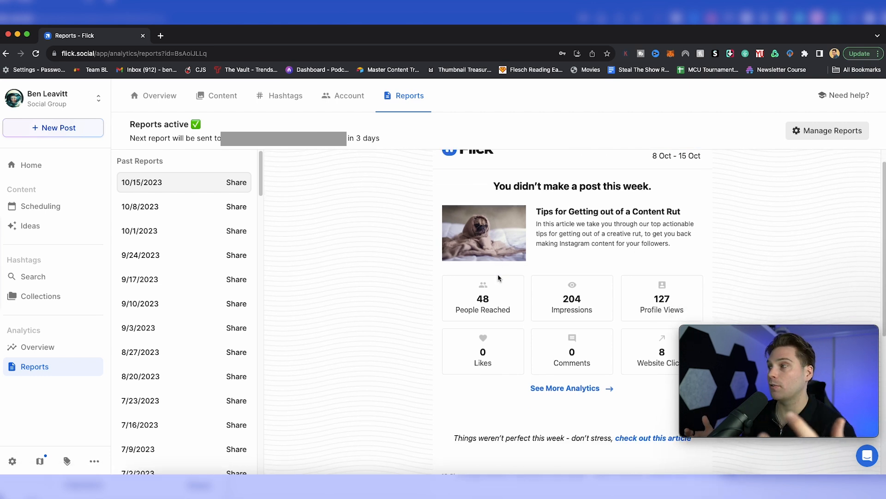
scroll(406, 277, "up", 1)
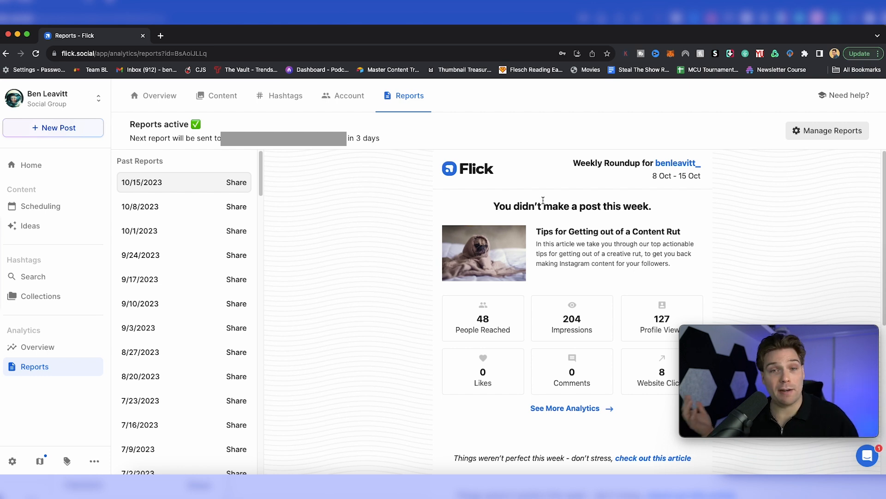
scroll(636, 264, "down", 5)
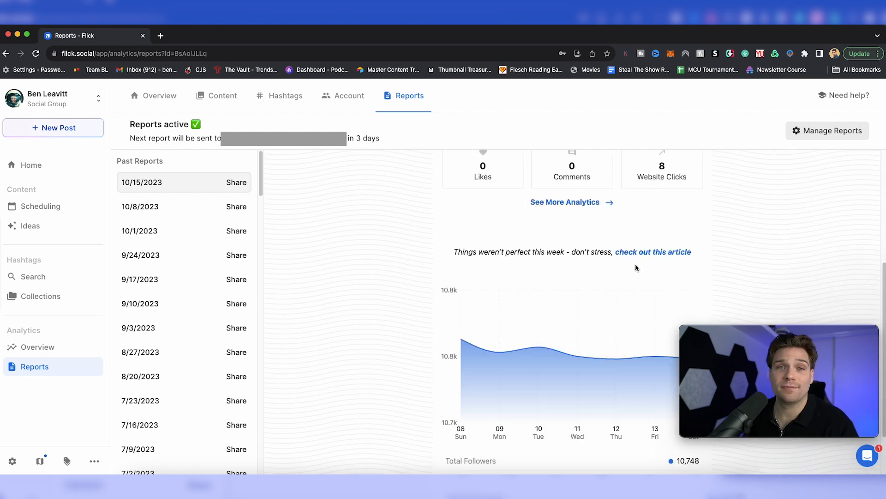
scroll(635, 267, "up", 5)
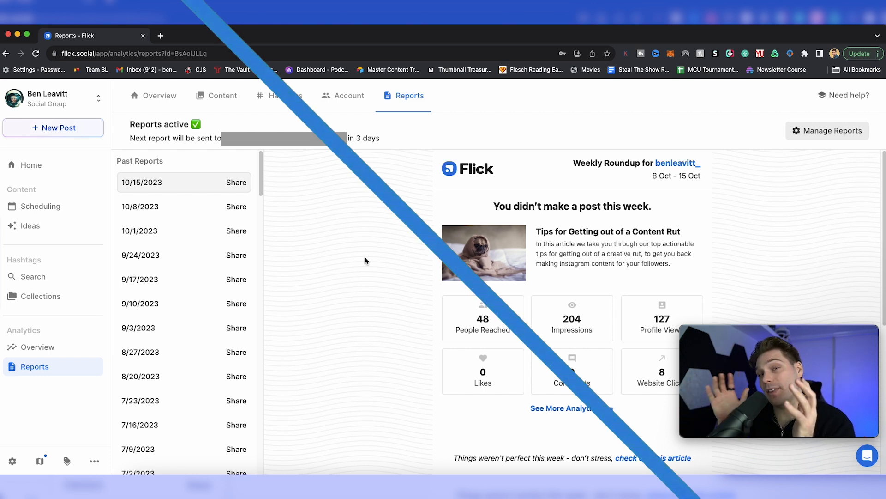